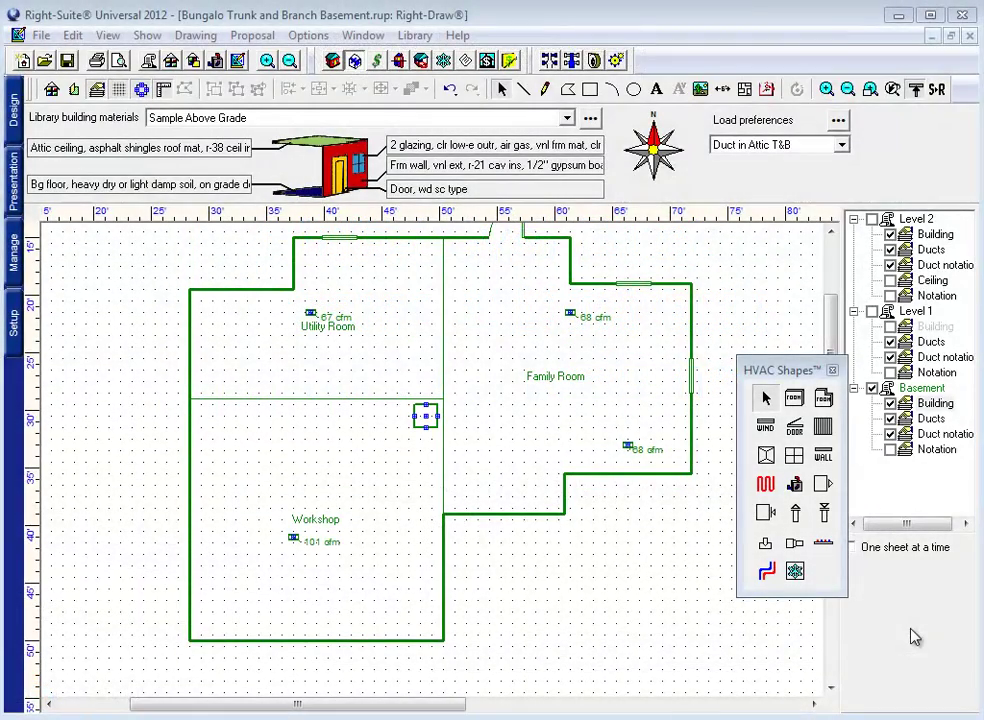
Step: Turn on the Level 1 floor and make its Building layer current
click(871, 311)
click(935, 326)
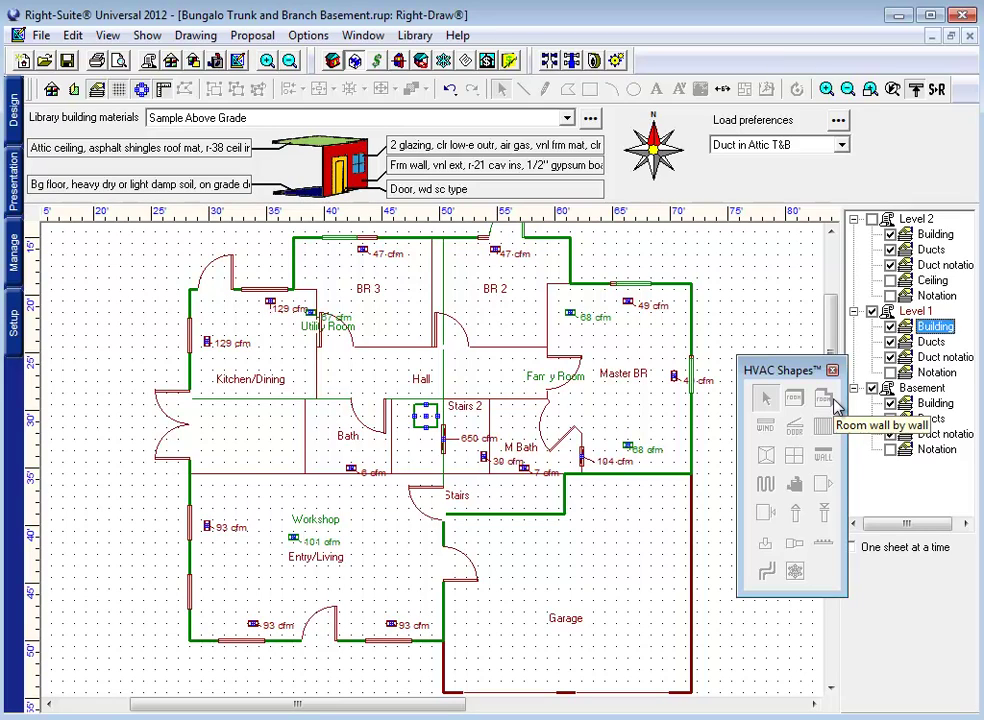
click(872, 389)
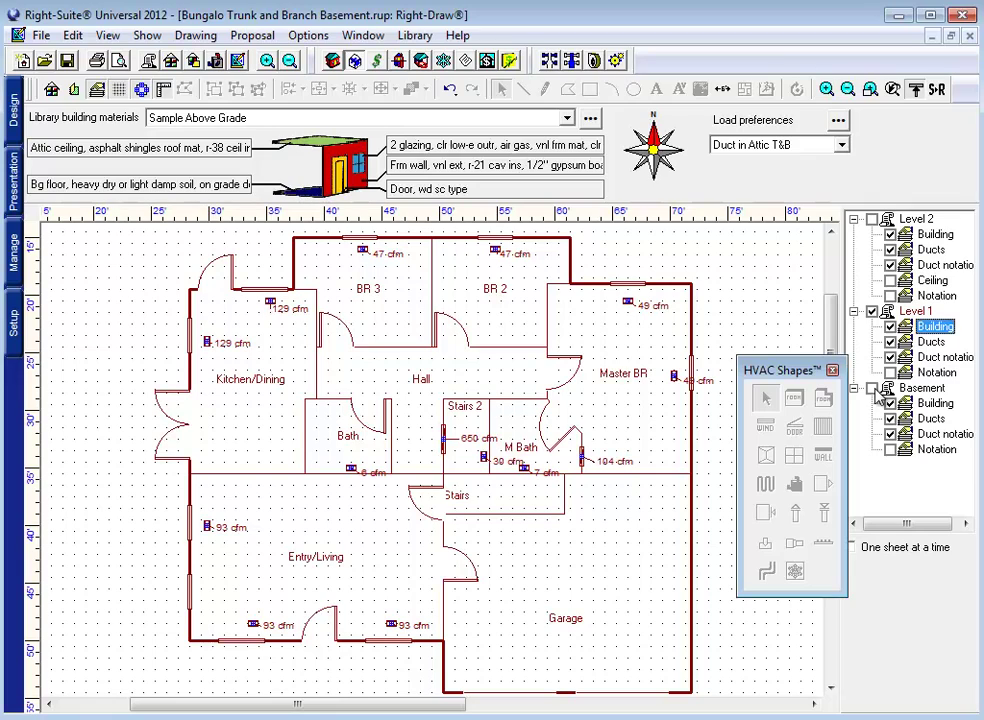
click(445, 446)
click(582, 456)
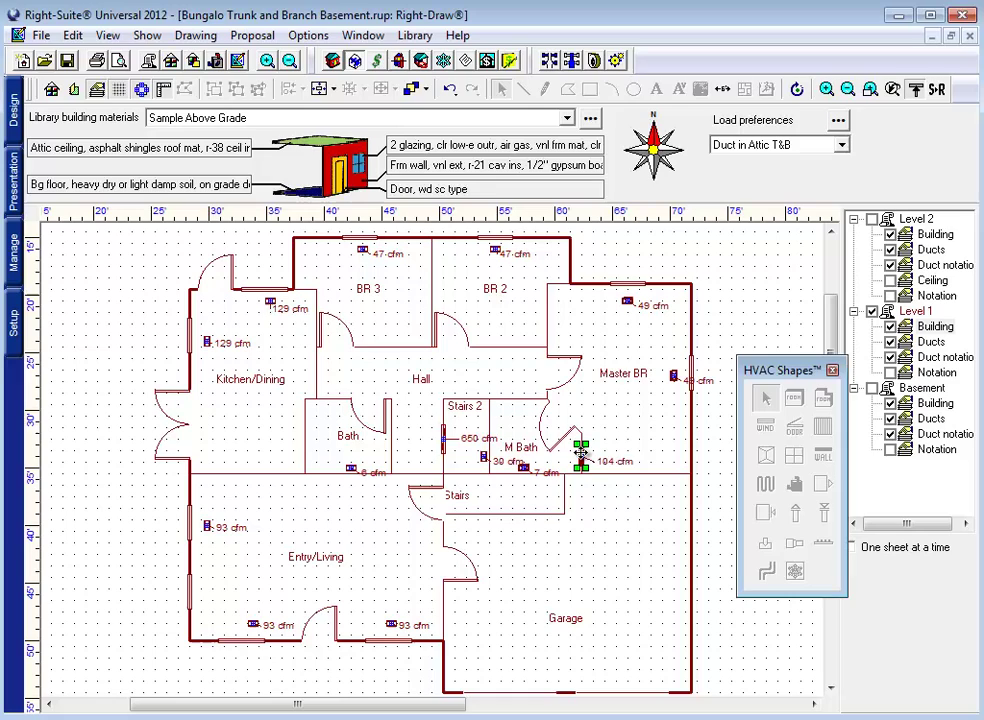
click(444, 440)
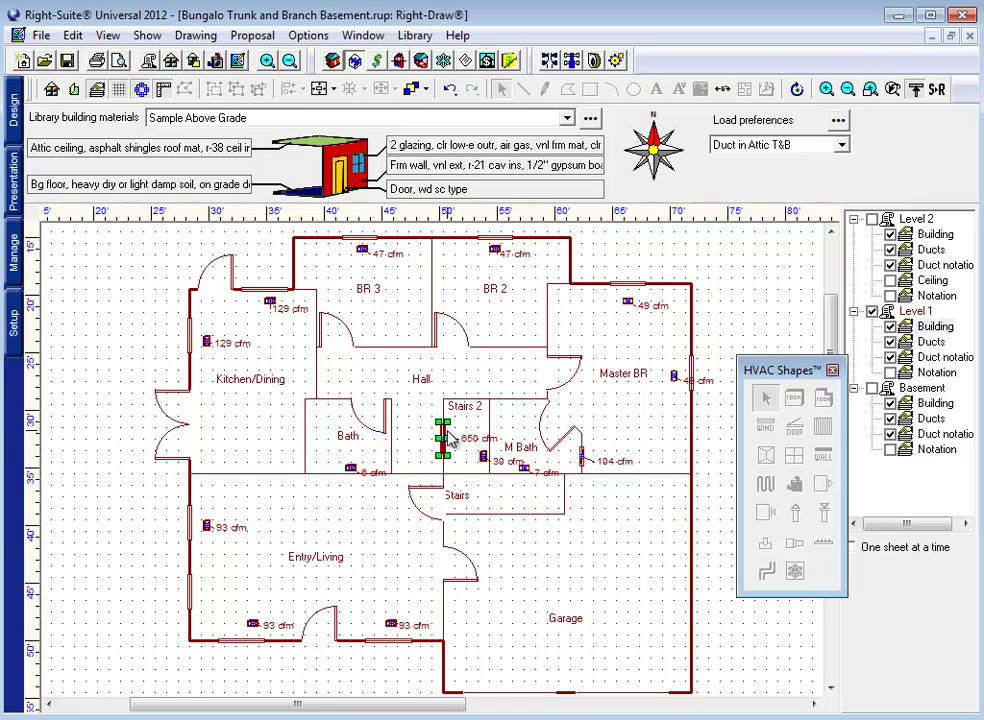
click(582, 456)
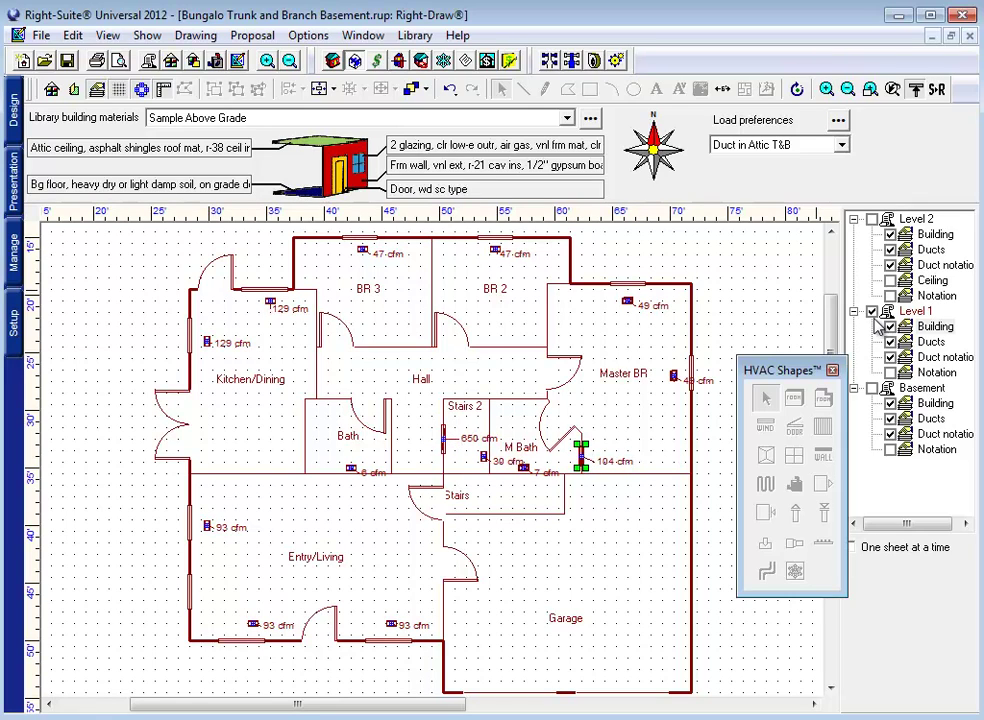
Step: Turn the Basement layout back on and toggle Level 1 off and on to compare floors
click(930, 326)
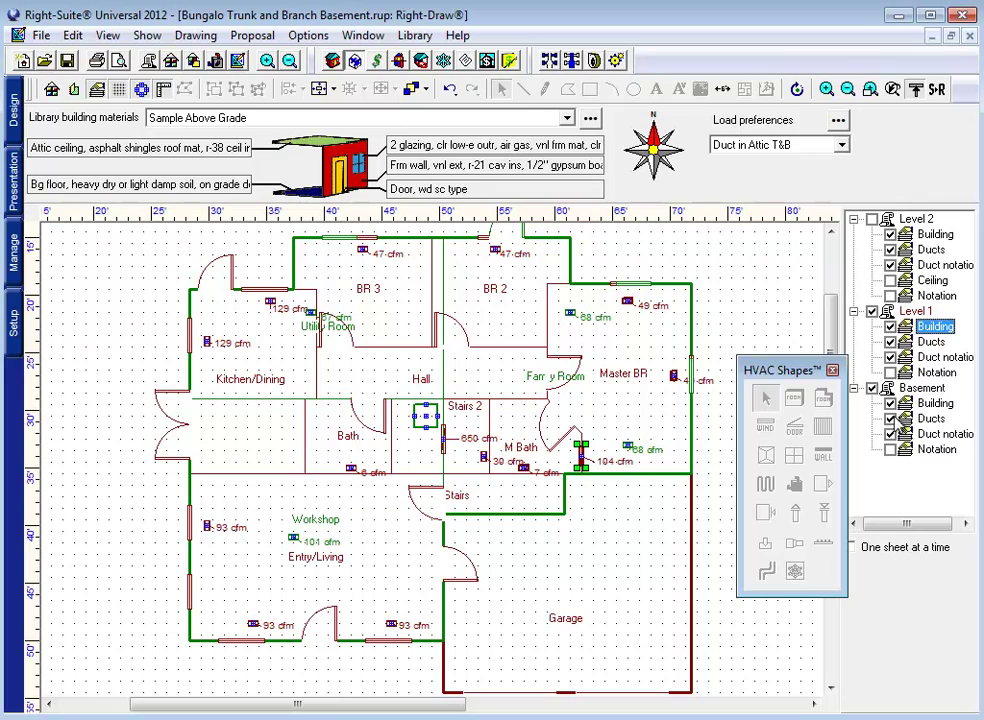
click(872, 311)
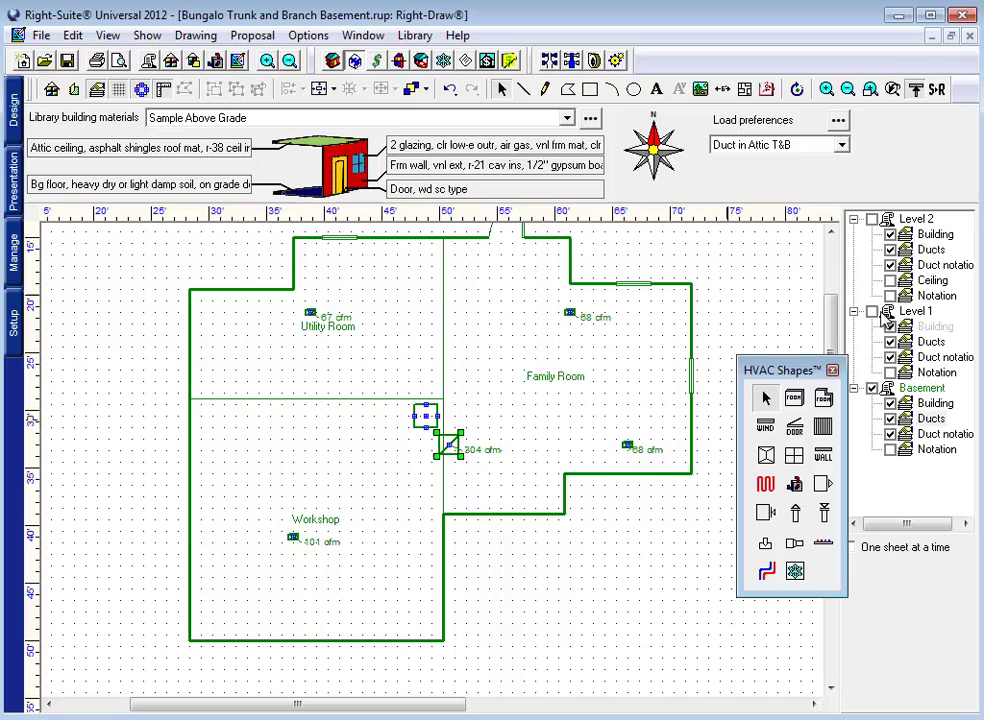
click(872, 311)
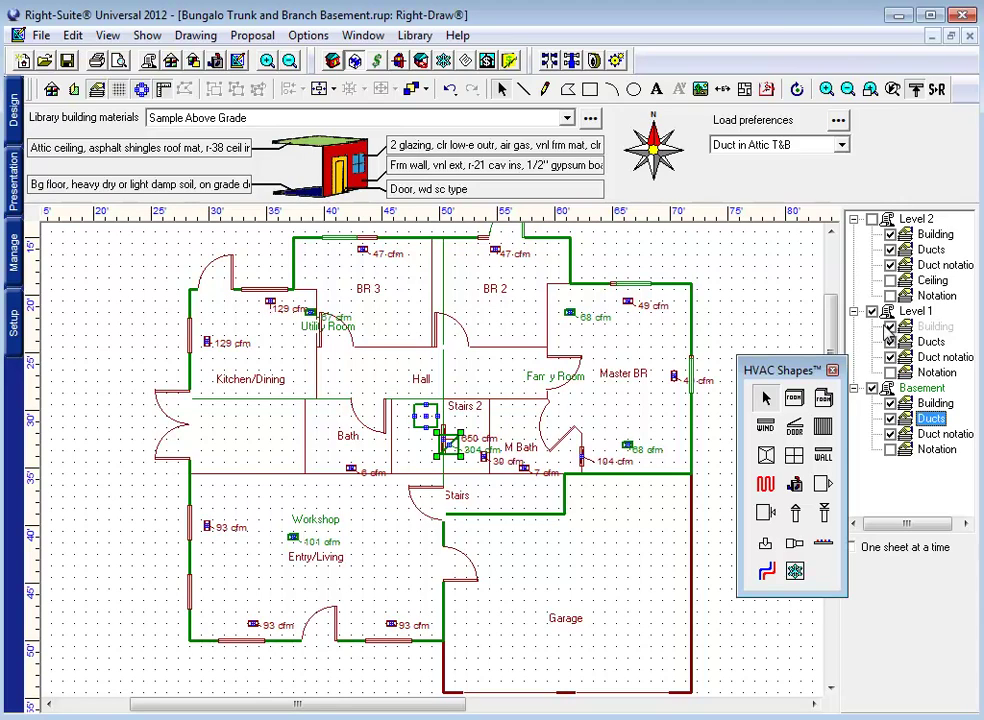
Step: Hide the Level 1 walls and drag the 304 cfm fitting down below the 650 cfm register
click(889, 327)
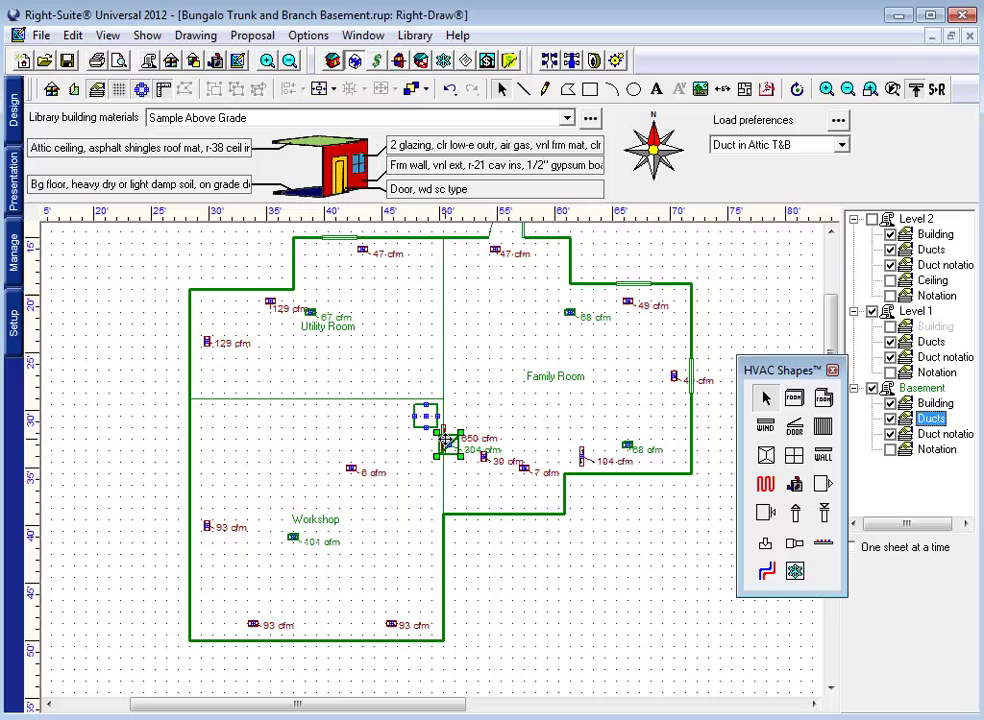
drag(447, 443, 455, 483)
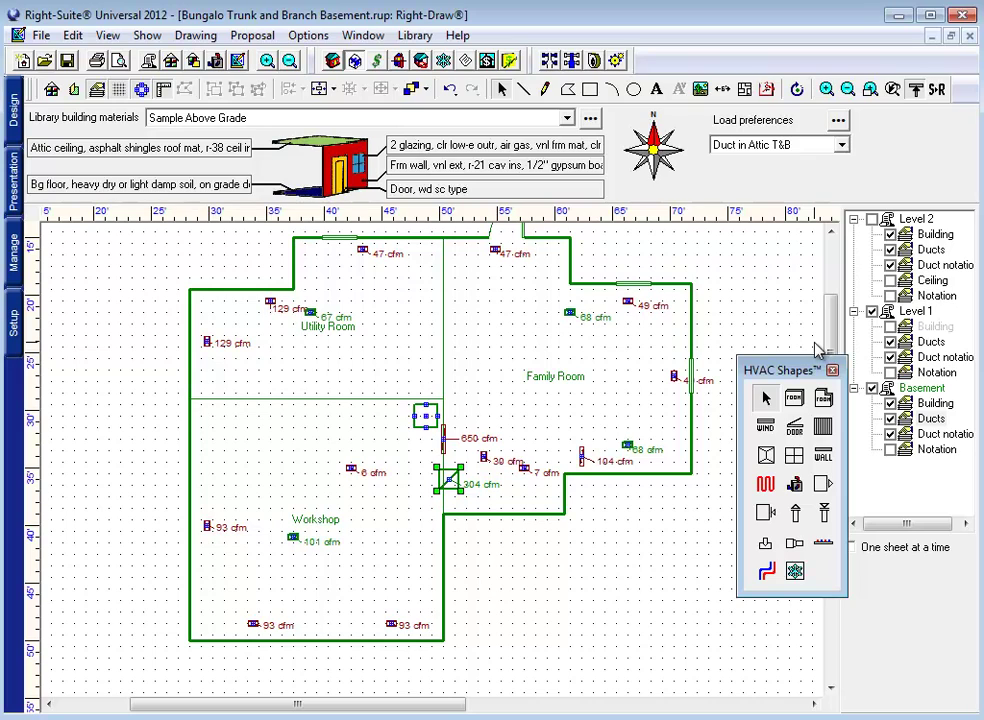
Step: Lock the Level 1 Ducts and Duct notation layers
click(929, 341)
right_click(929, 341)
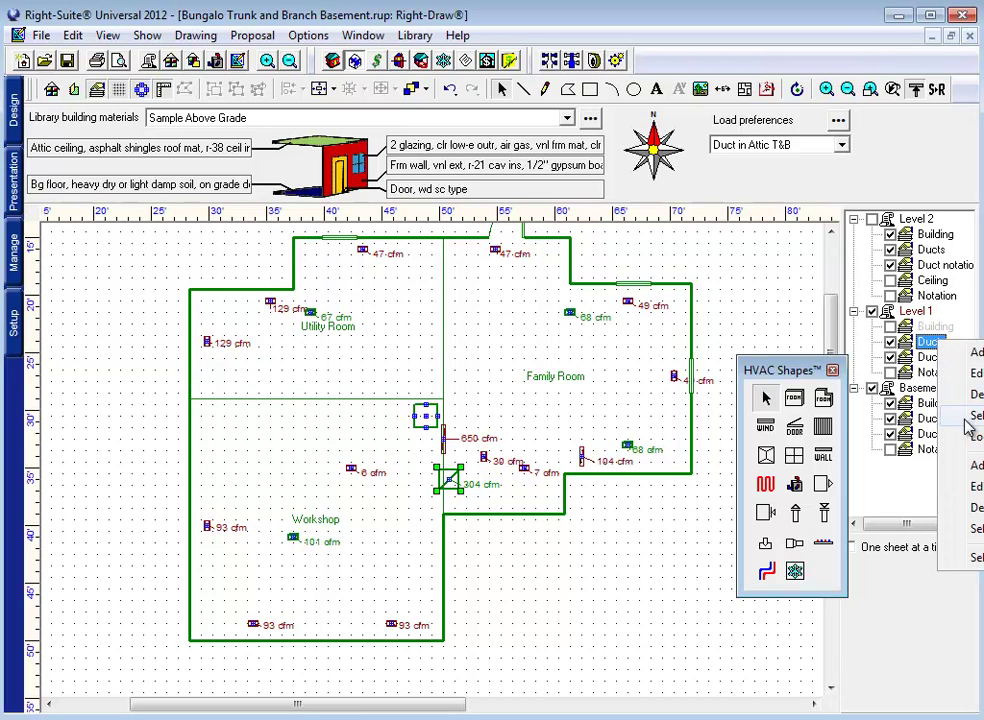
right_click(926, 342)
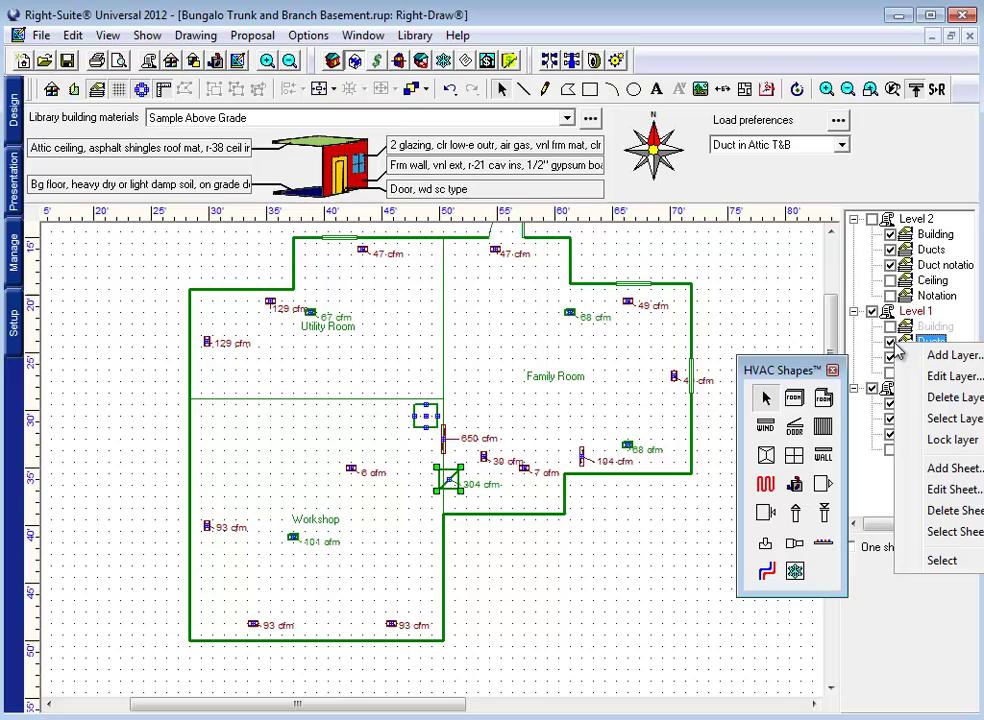
click(940, 440)
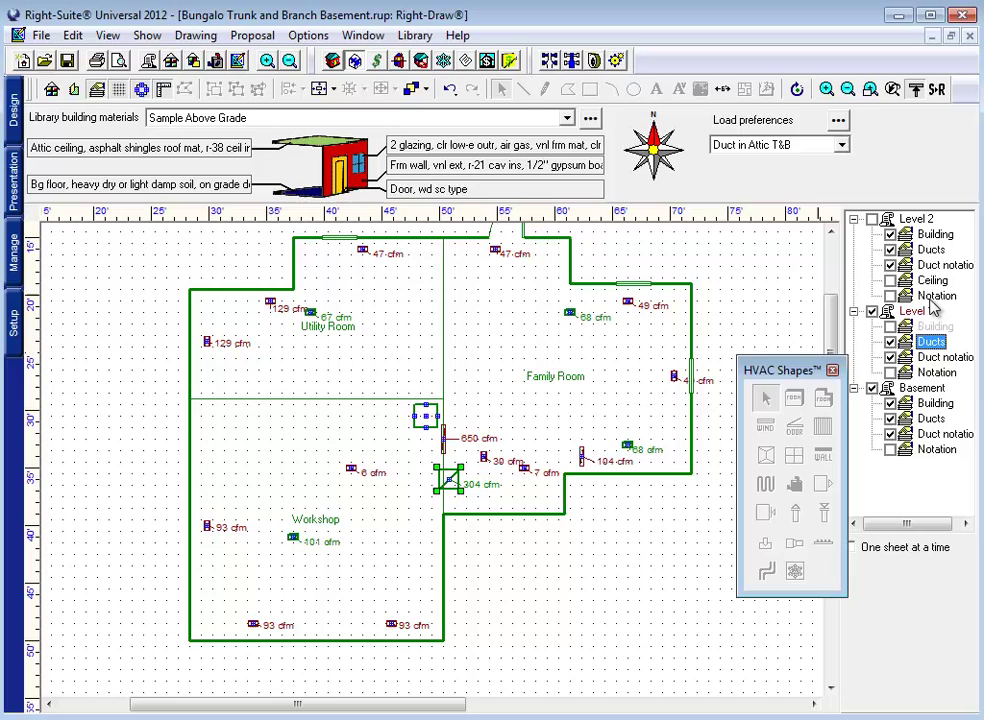
right_click(930, 357)
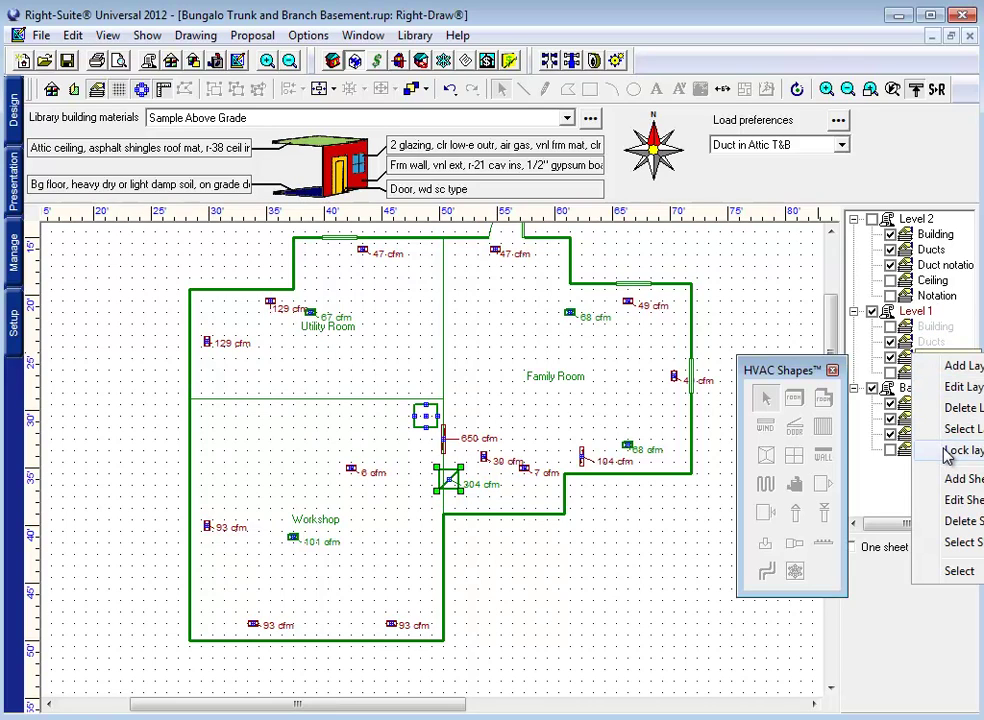
click(950, 451)
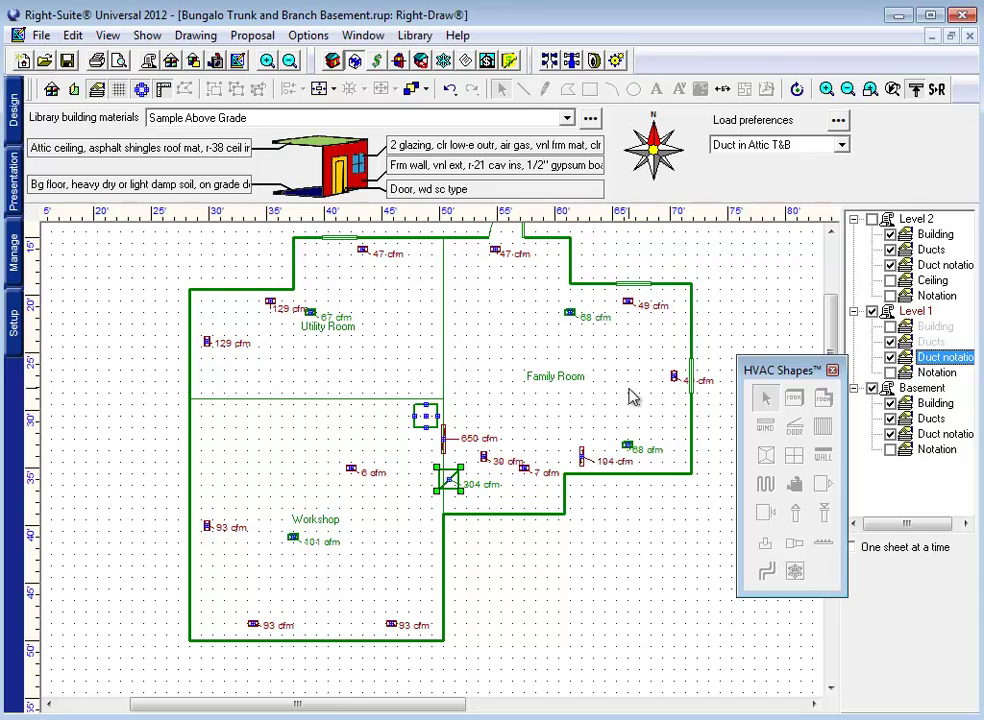
Step: Select the Level 1 Ducts, Duct notation and Building layers in turn, showing the walls for reference
click(890, 341)
click(890, 341)
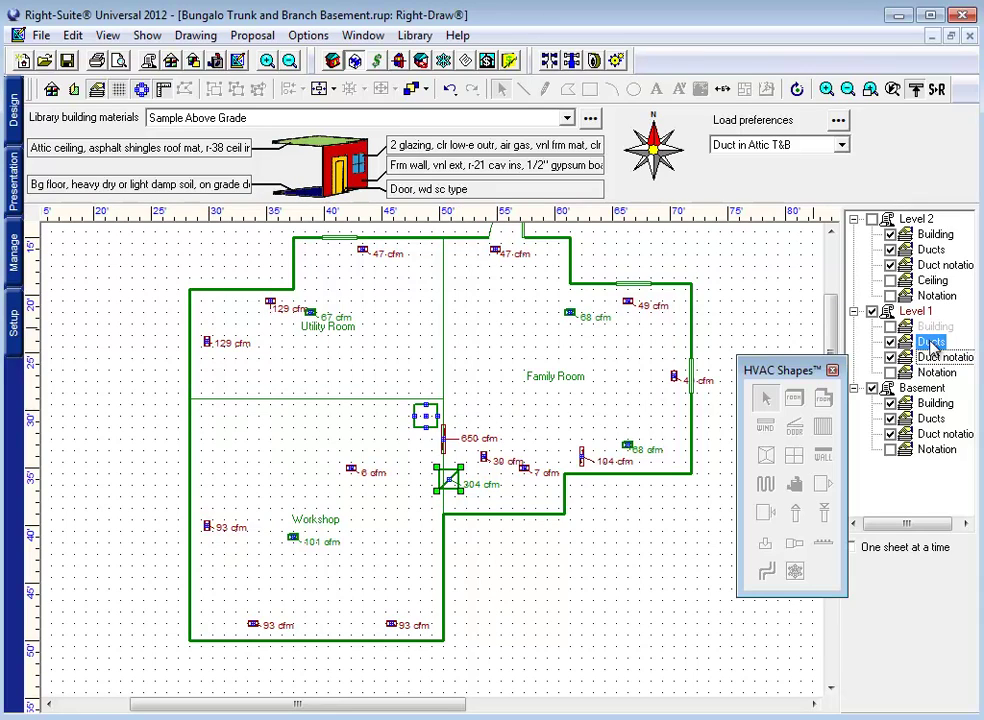
click(942, 357)
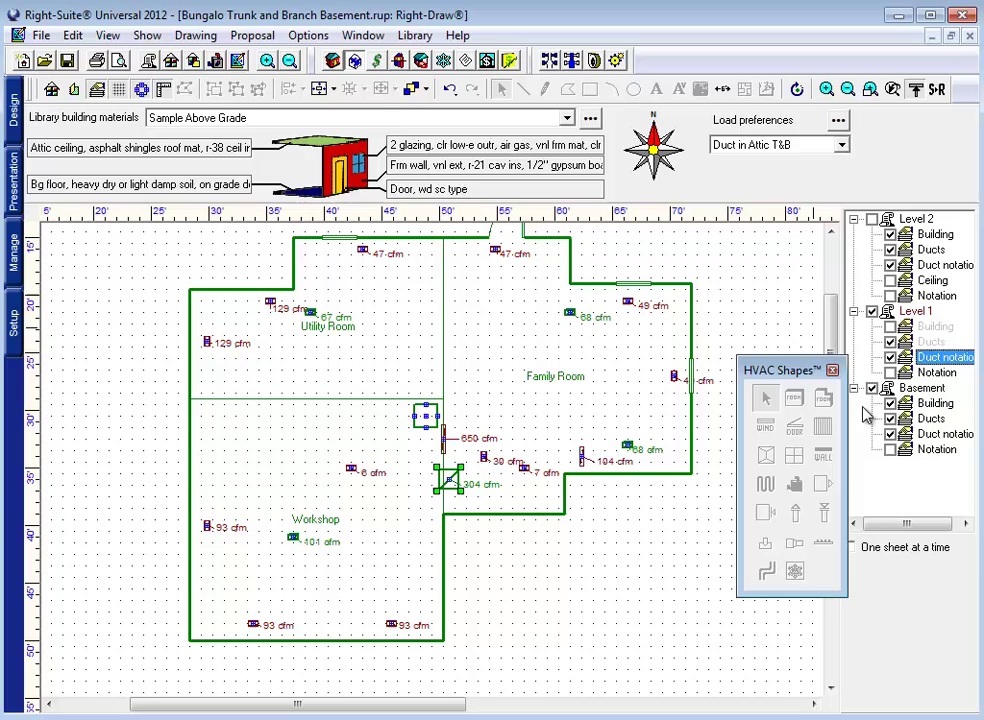
click(937, 328)
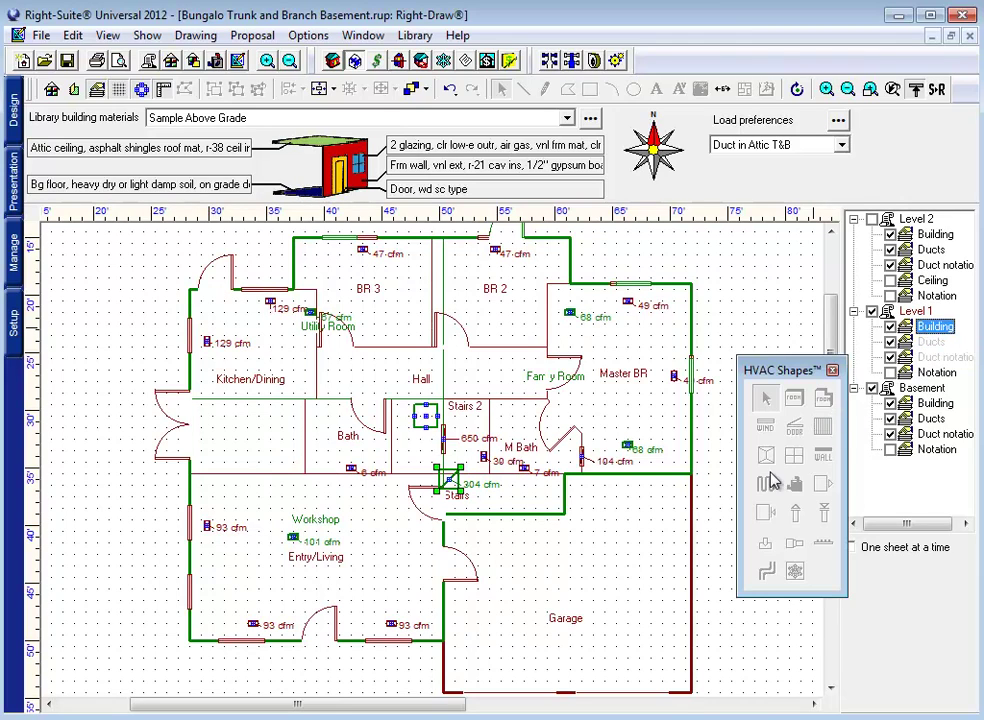
click(930, 342)
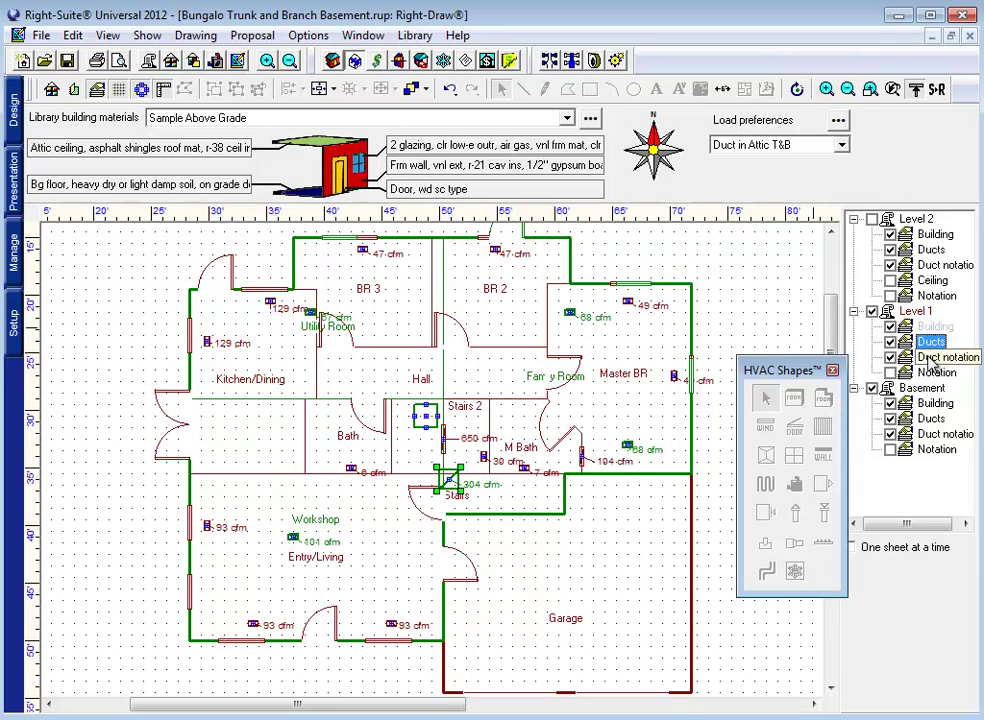
click(937, 327)
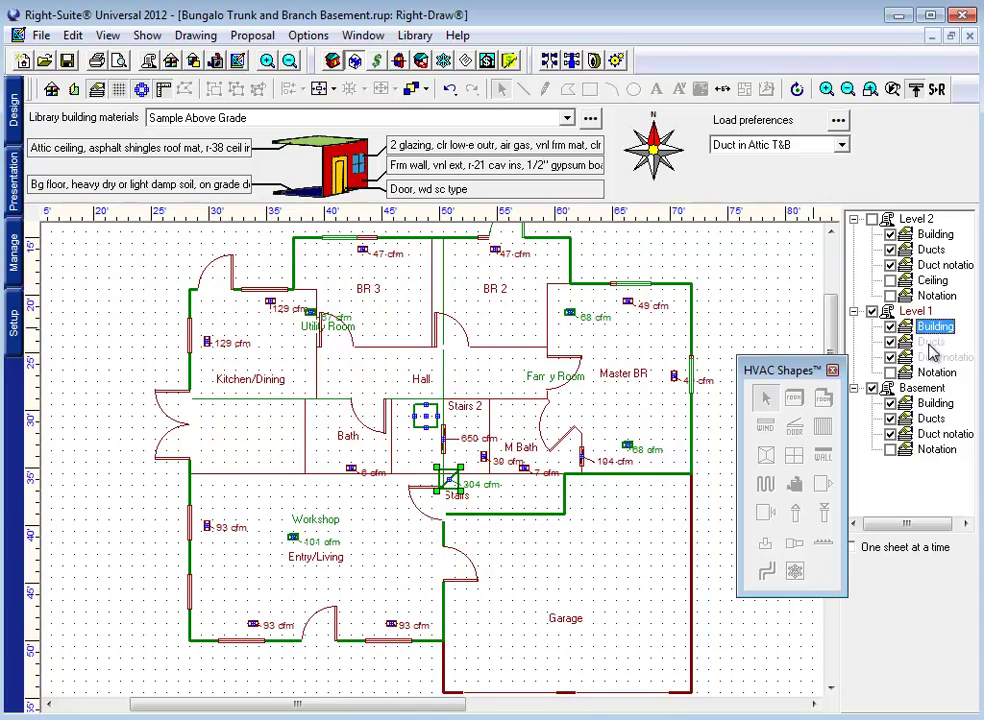
click(930, 342)
click(945, 357)
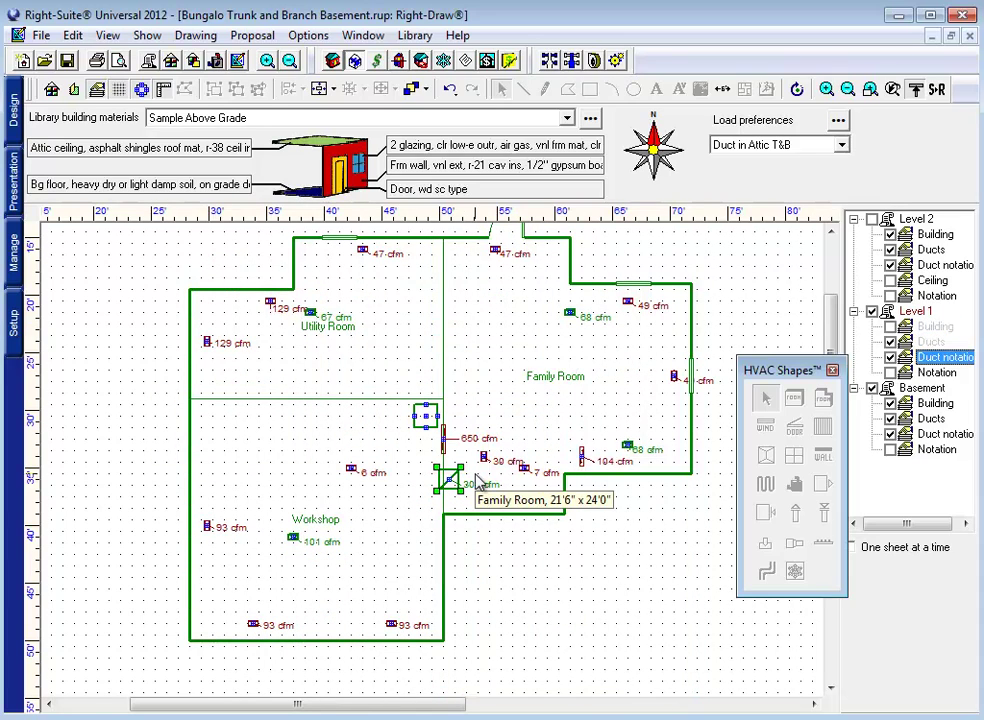
Step: Shift the 67 cfm Utility Room grille right, and the 101 and 304 cfm grilles right and down
click(312, 311)
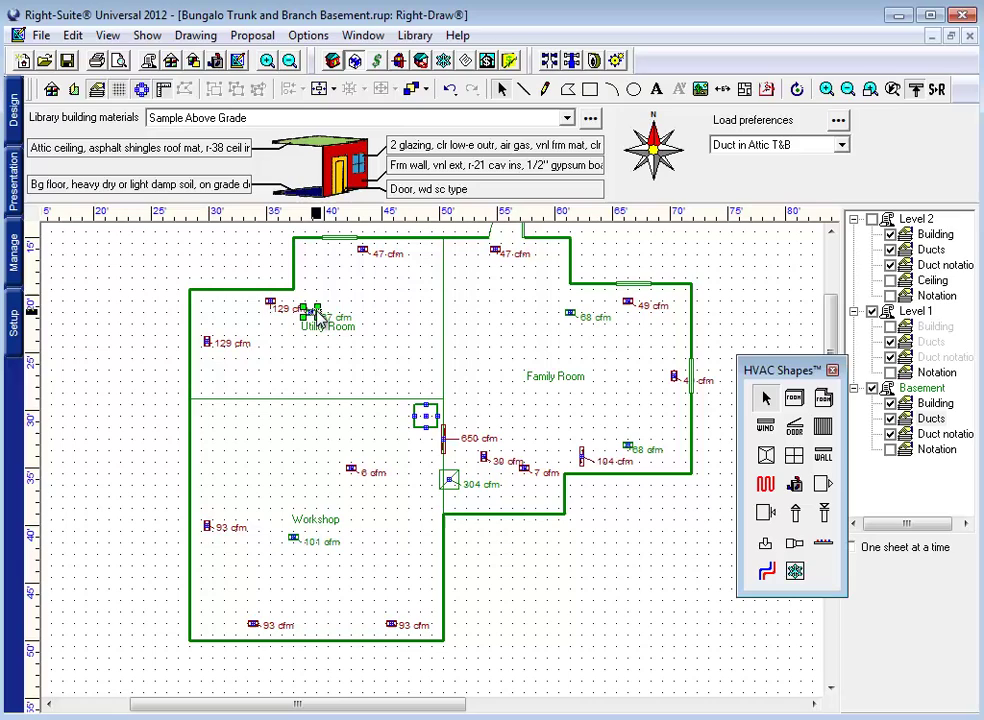
drag(316, 311, 326, 311)
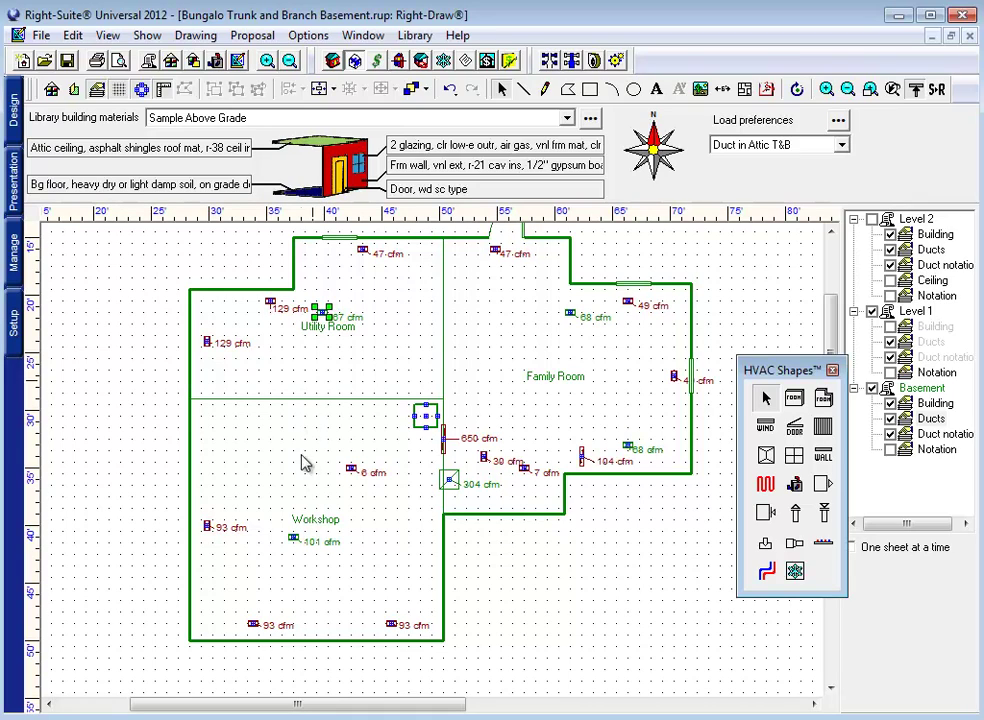
click(293, 537)
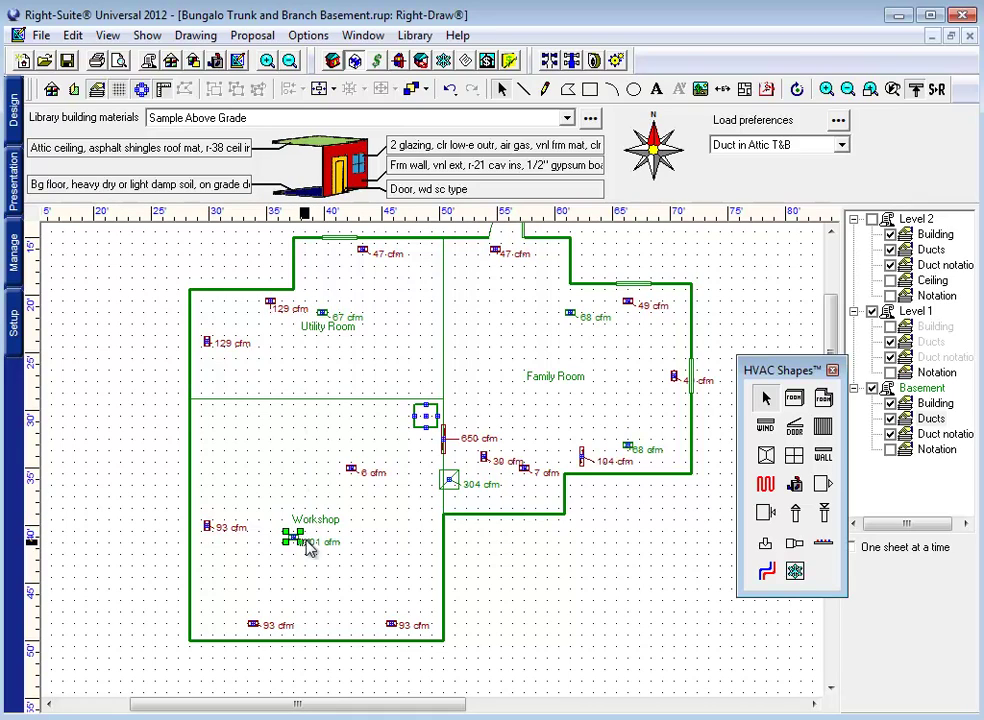
mouse_move(293, 538)
mouse_down()
mouse_move(316, 542)
mouse_move(306, 542)
mouse_up()
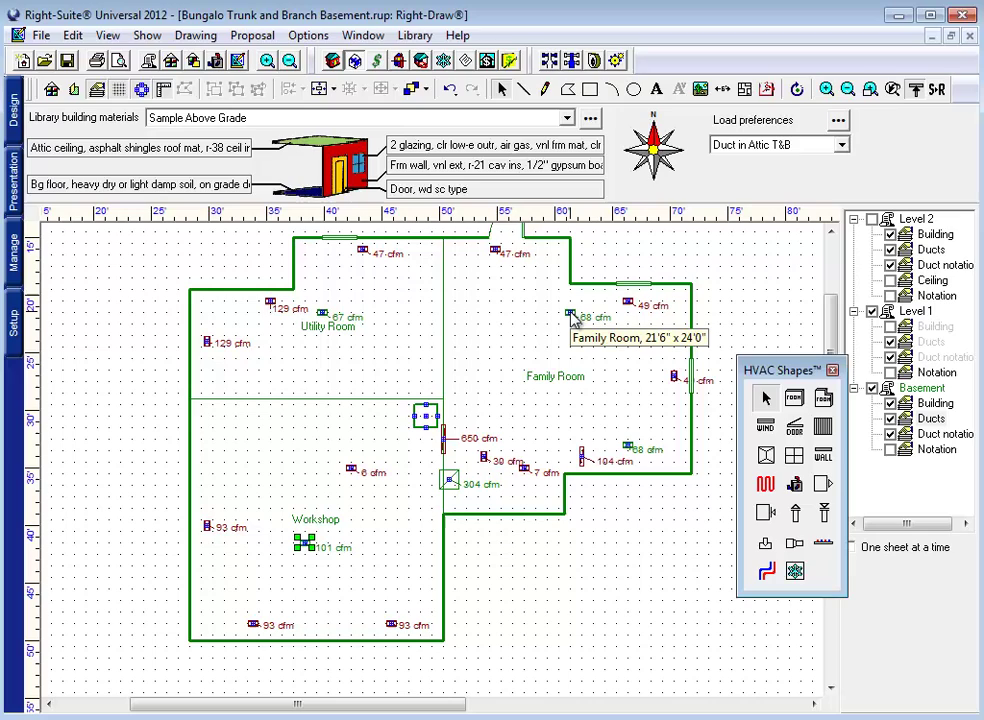
click(449, 480)
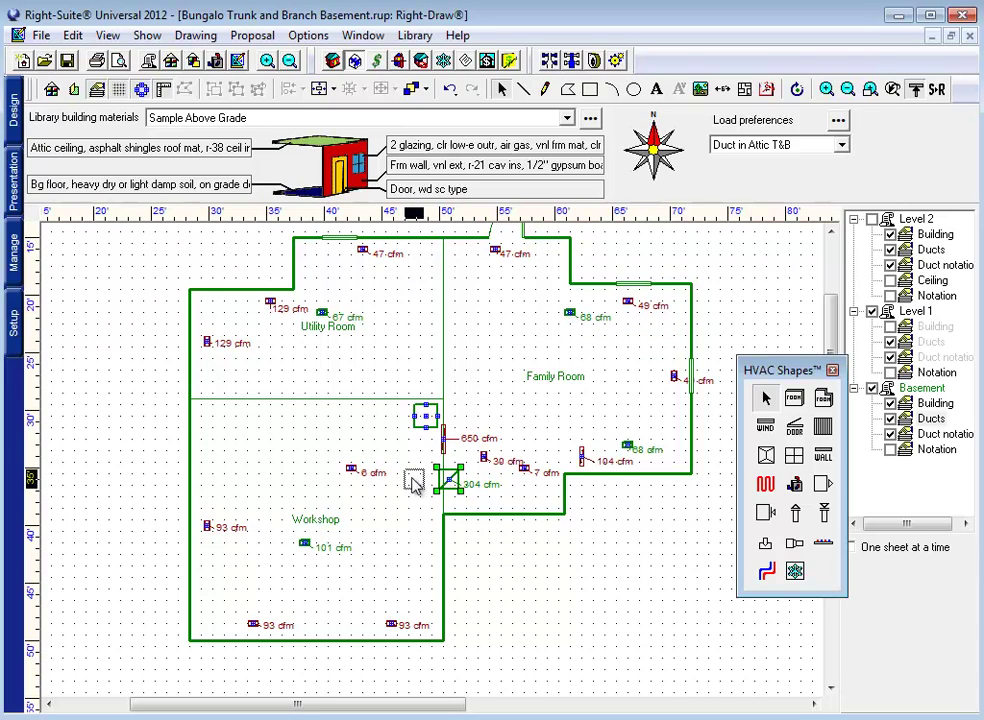
drag(419, 485, 470, 494)
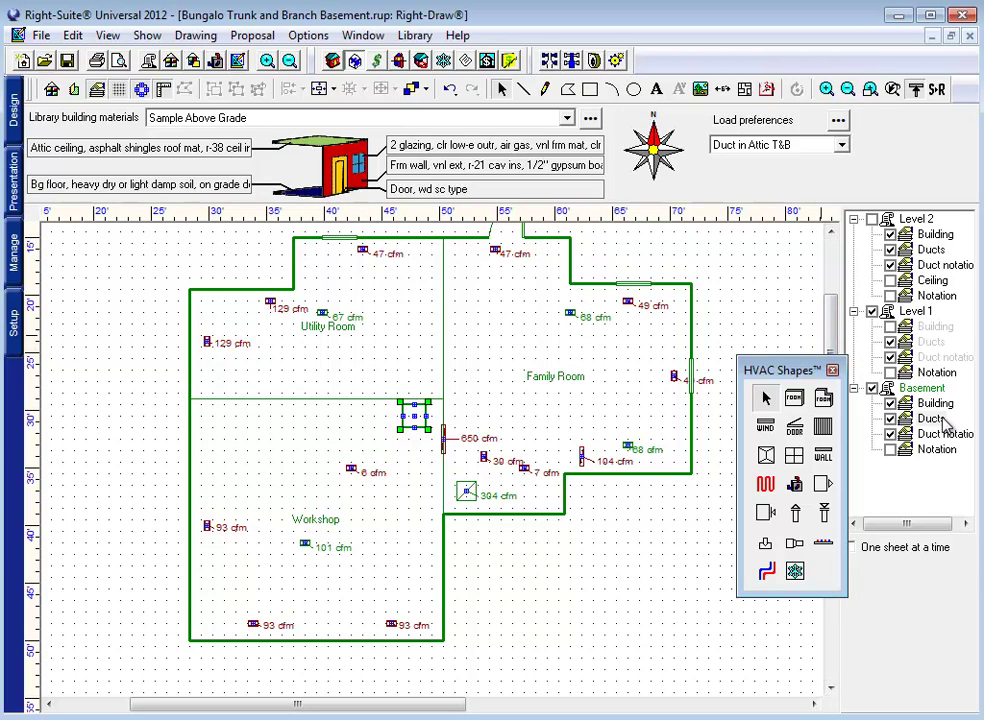
Step: On the basement Ducts layer, draw a 22'6" trunk from the plenum to the east wall
click(930, 418)
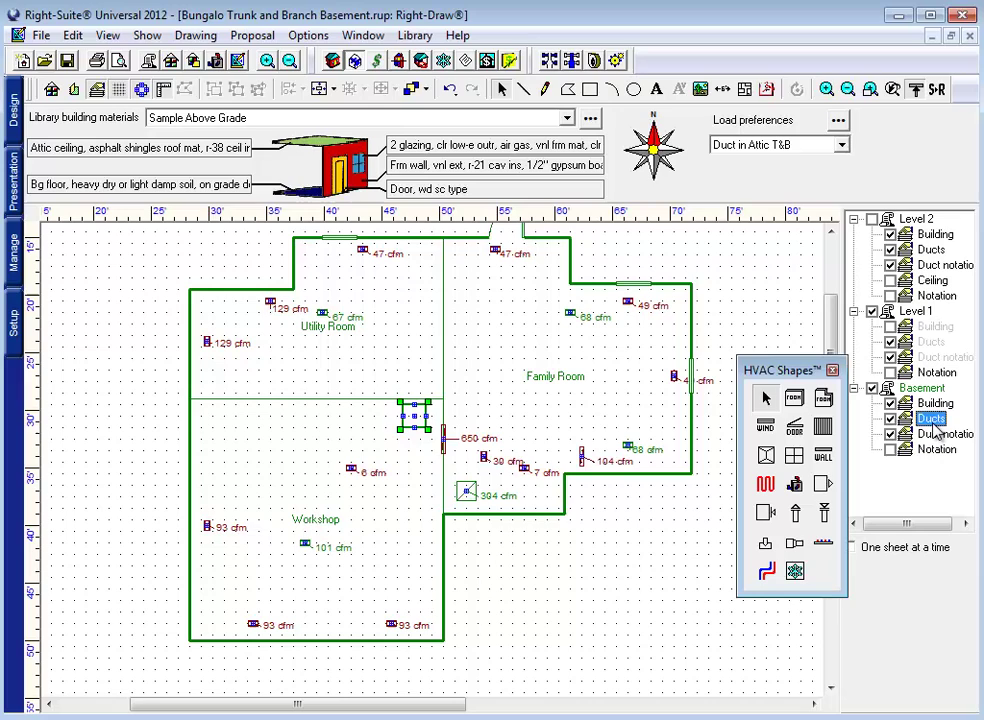
click(766, 512)
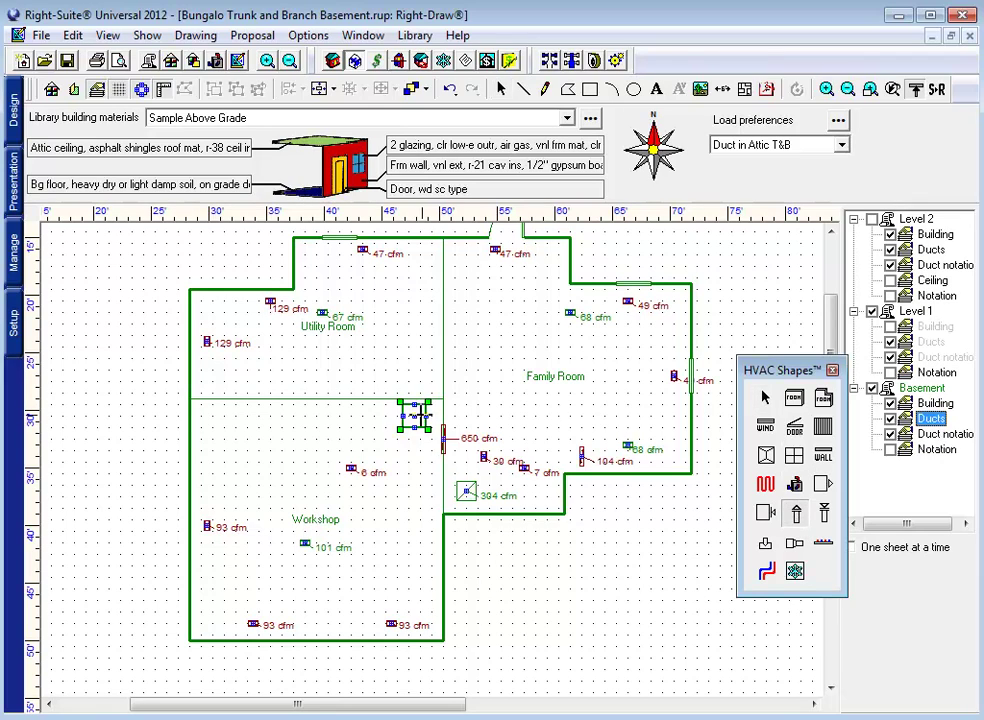
click(415, 413)
click(682, 417)
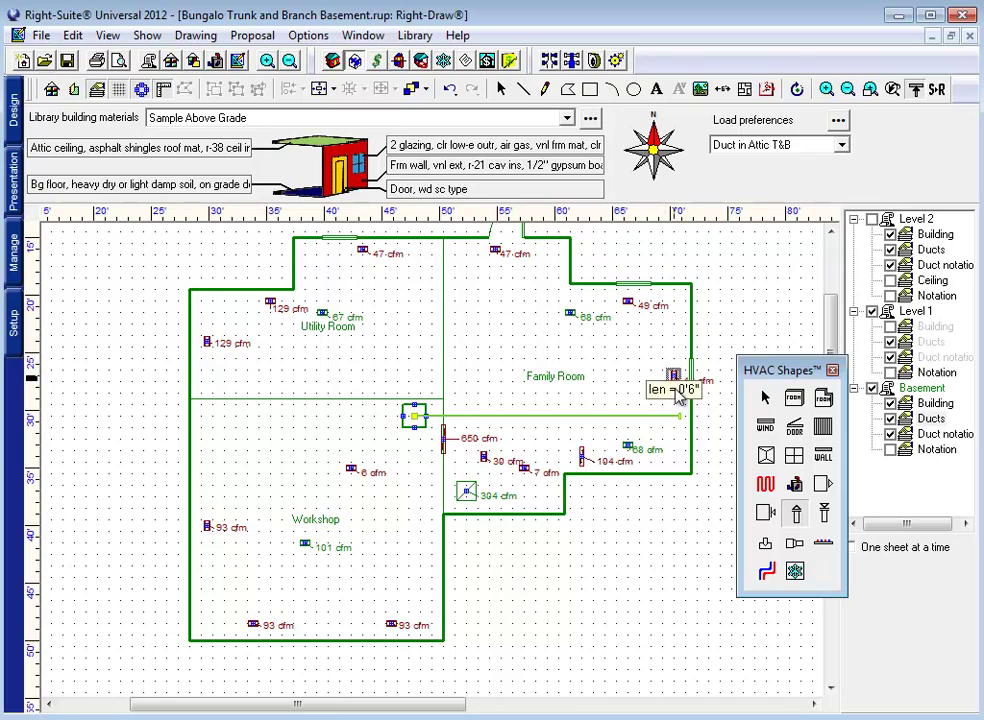
key(Escape)
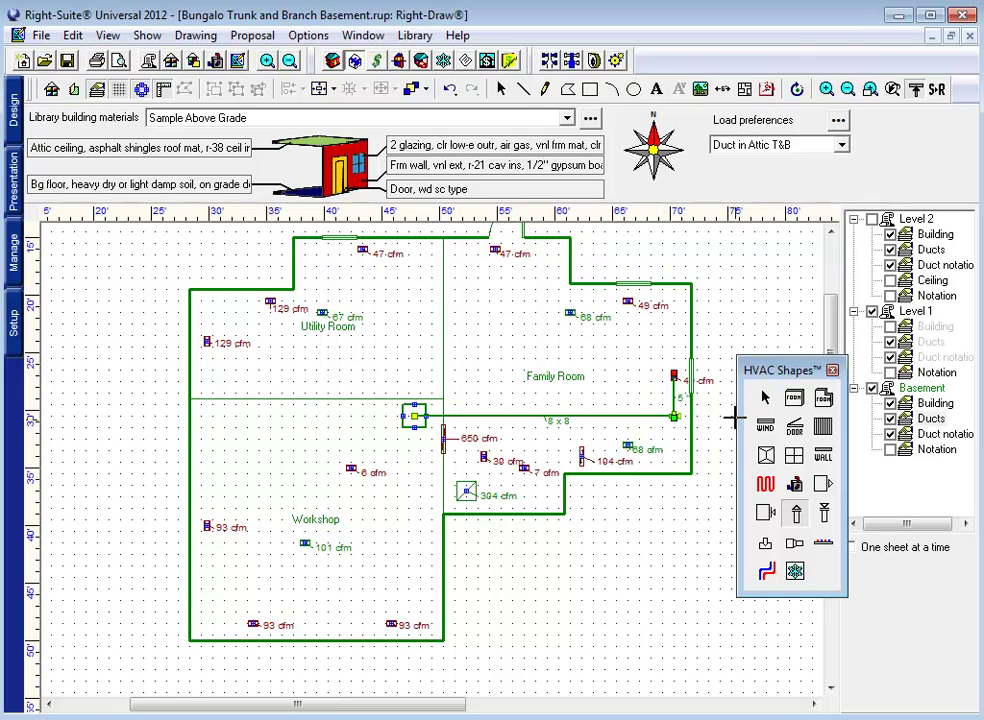
Step: Move the lower Family Room register slightly left
key(Escape)
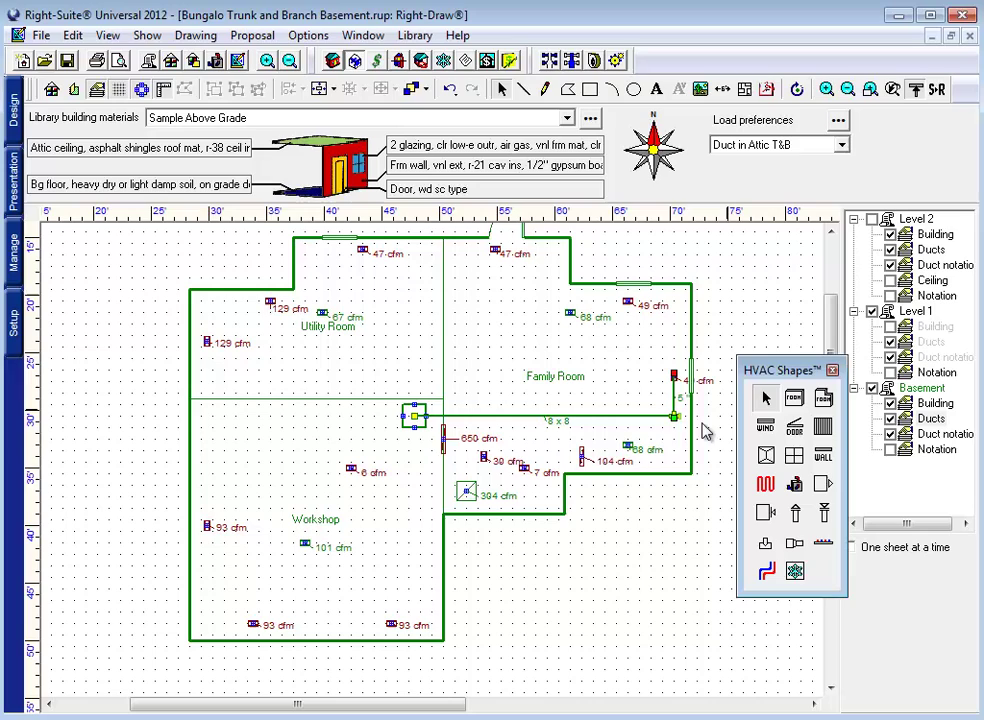
click(630, 447)
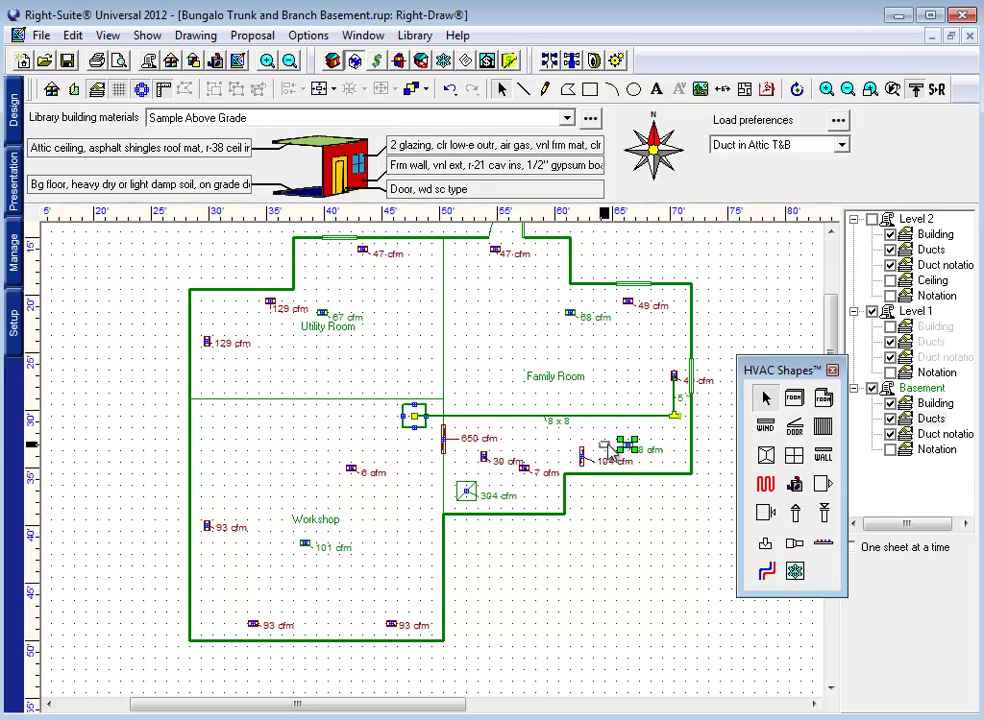
drag(612, 447, 589, 446)
click(798, 518)
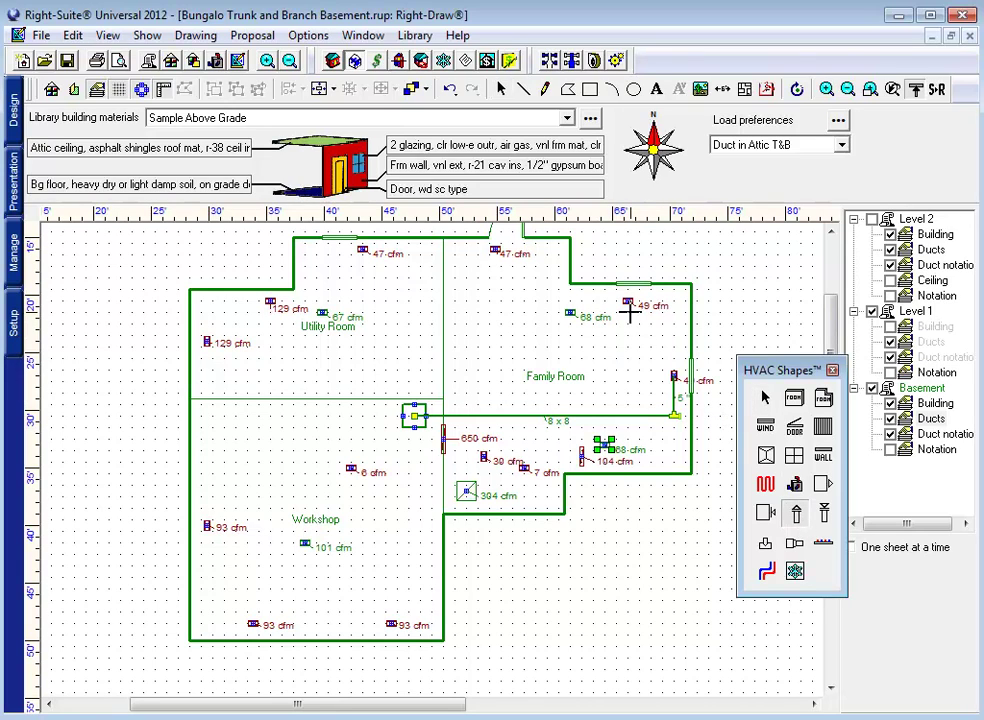
Step: Unlock Level 1 Ducts for a 49 cfm duct attempt, relock it, and make Basement Ducts active
right_click(930, 342)
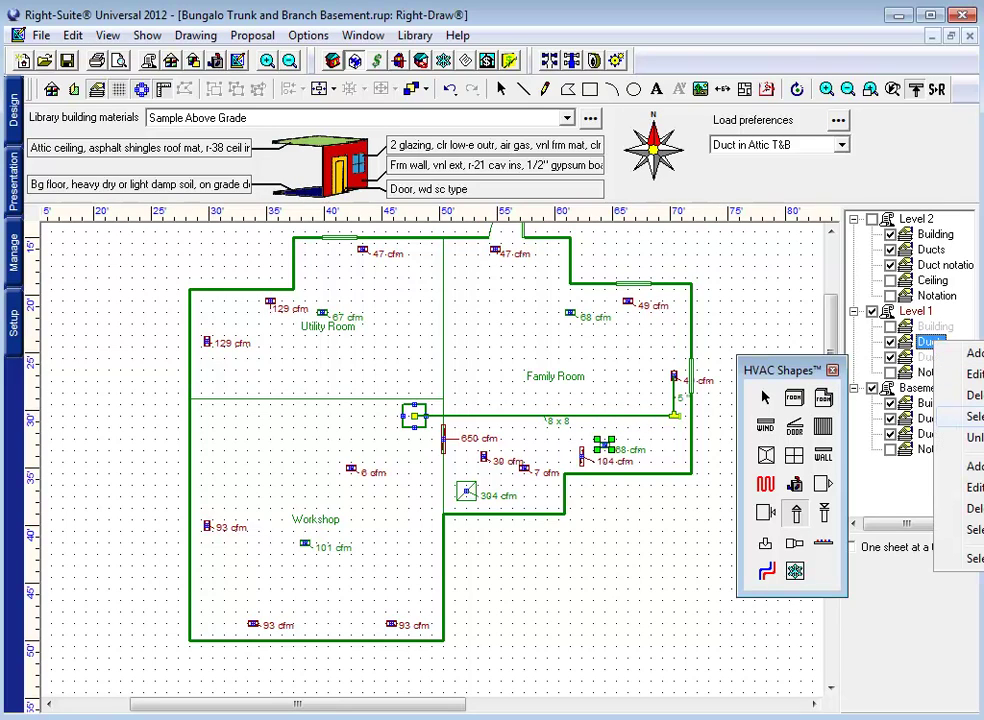
click(963, 441)
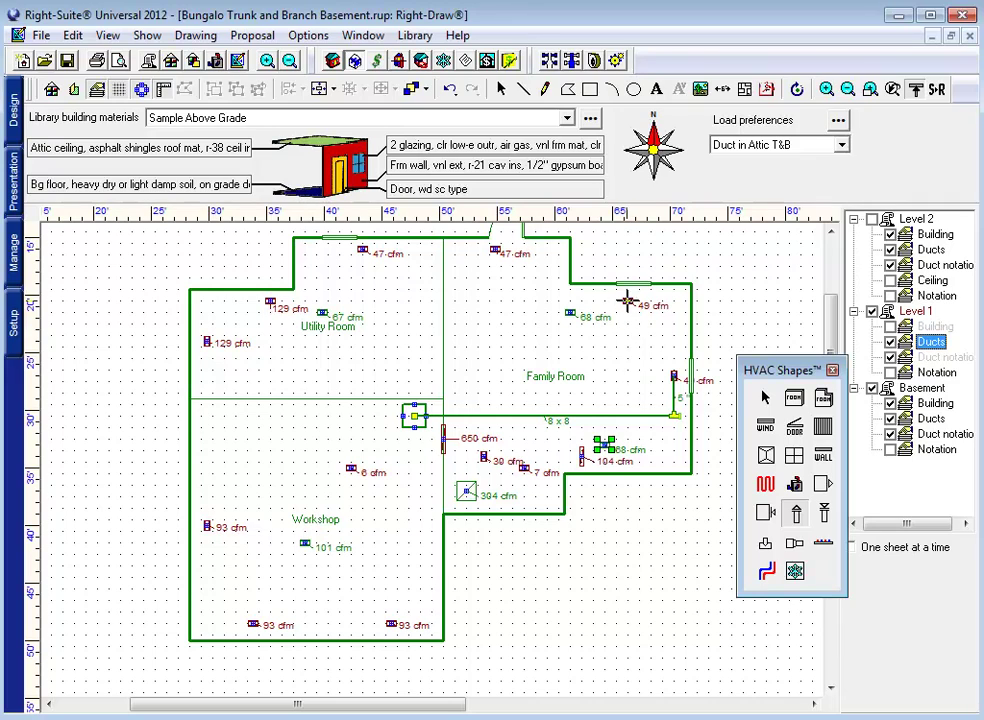
drag(627, 300, 627, 418)
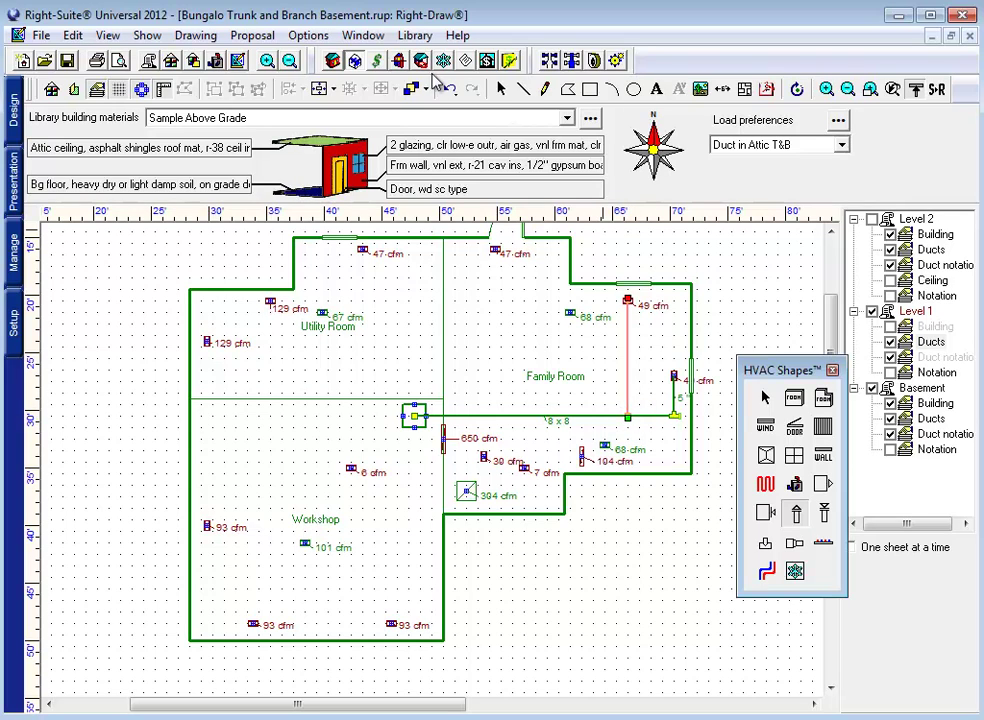
right_click(925, 342)
click(960, 433)
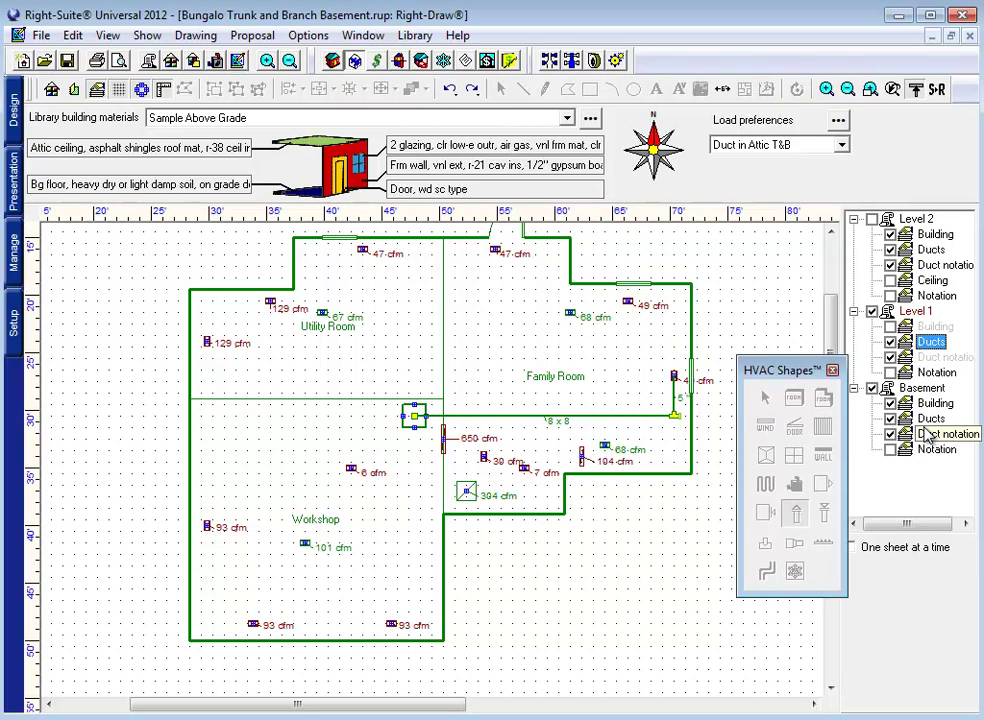
click(929, 419)
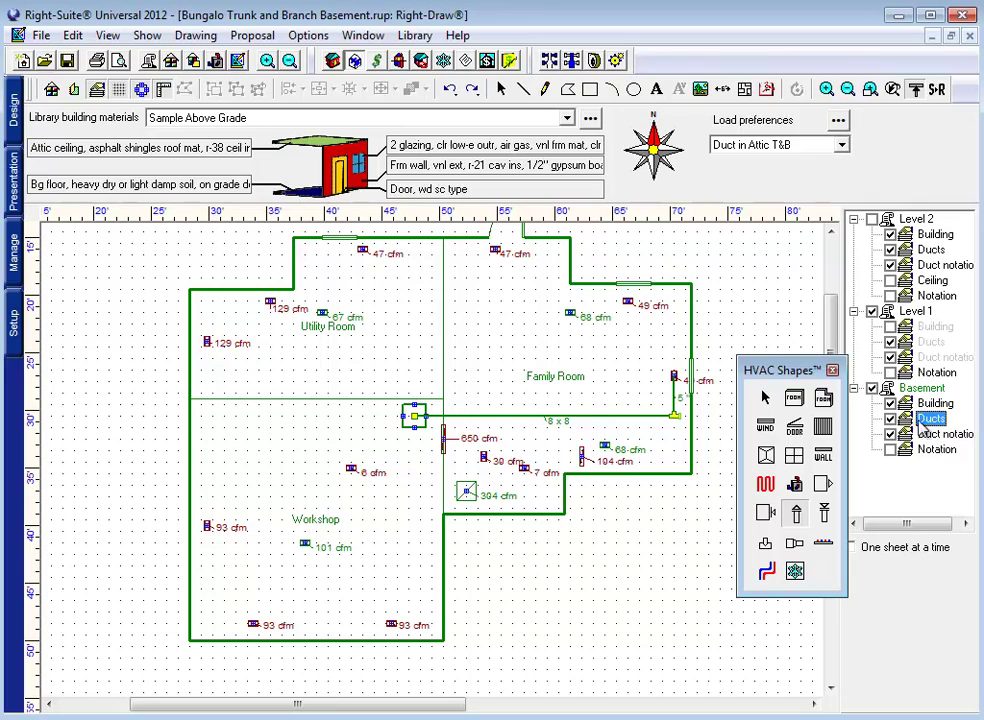
Step: Connect the 49, 68, 88, 7, 47 and 30 cfm registers to the east trunk
click(628, 301)
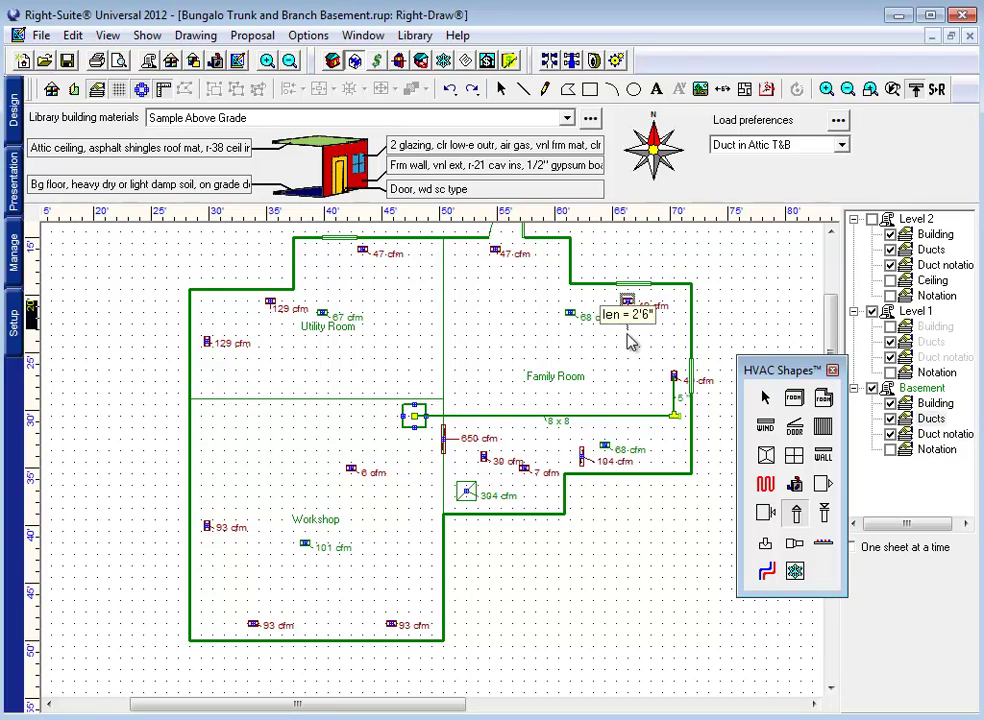
click(628, 416)
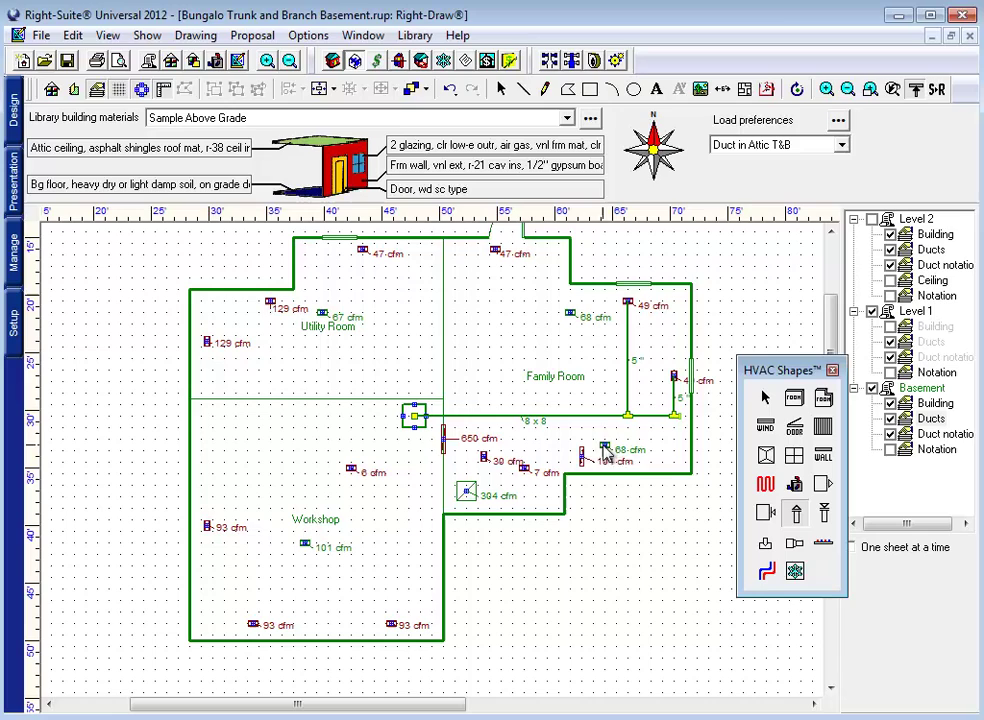
click(604, 416)
click(604, 445)
click(569, 313)
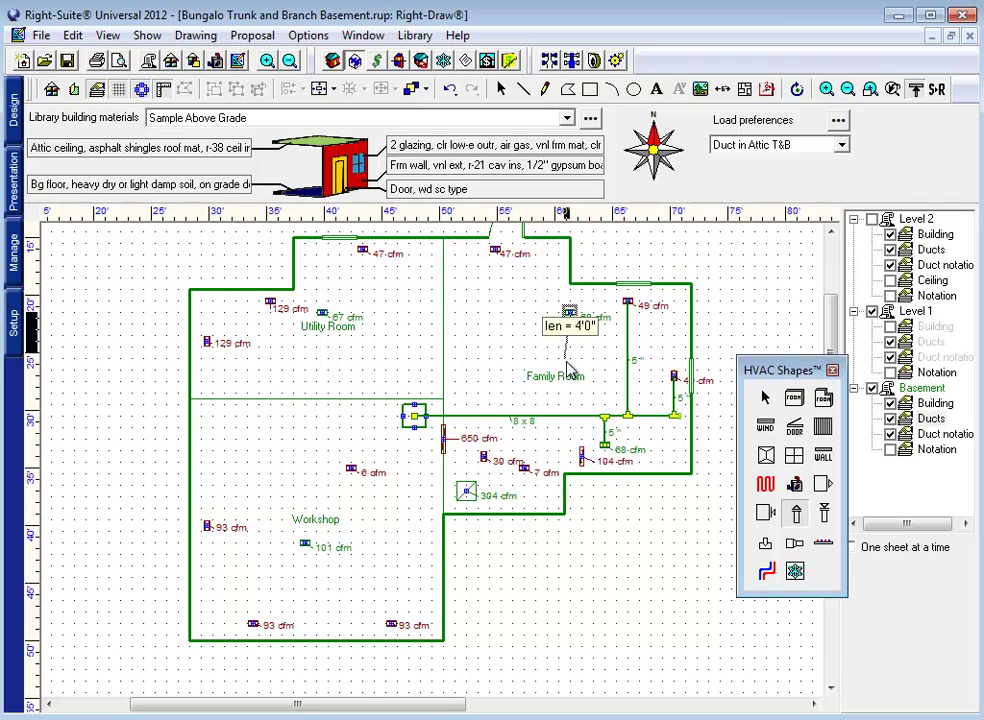
click(569, 416)
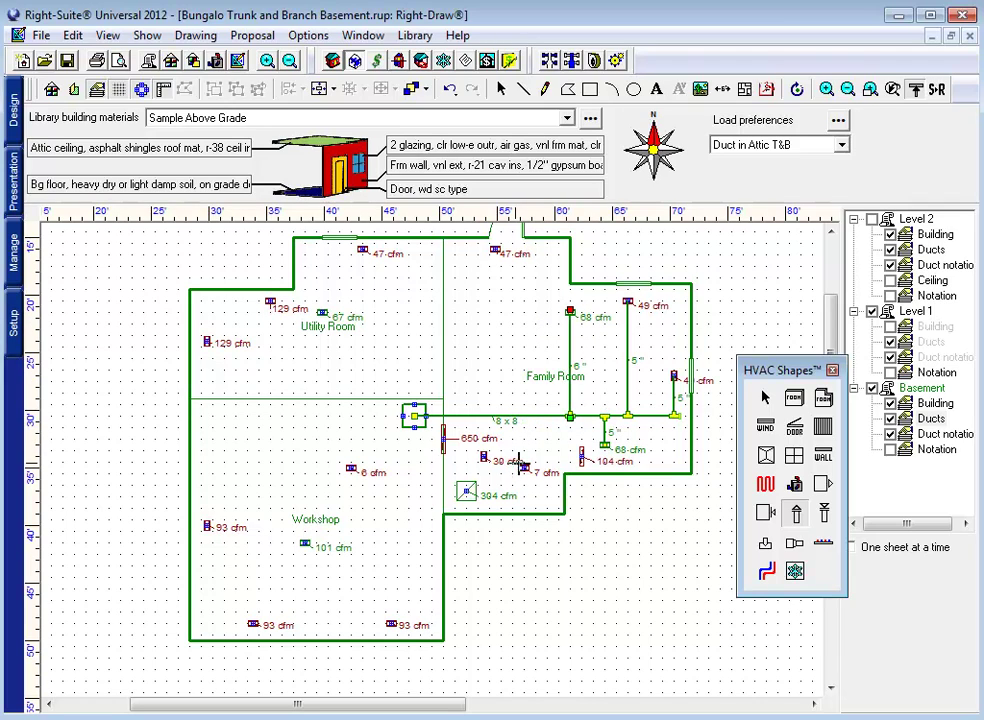
click(524, 467)
click(524, 416)
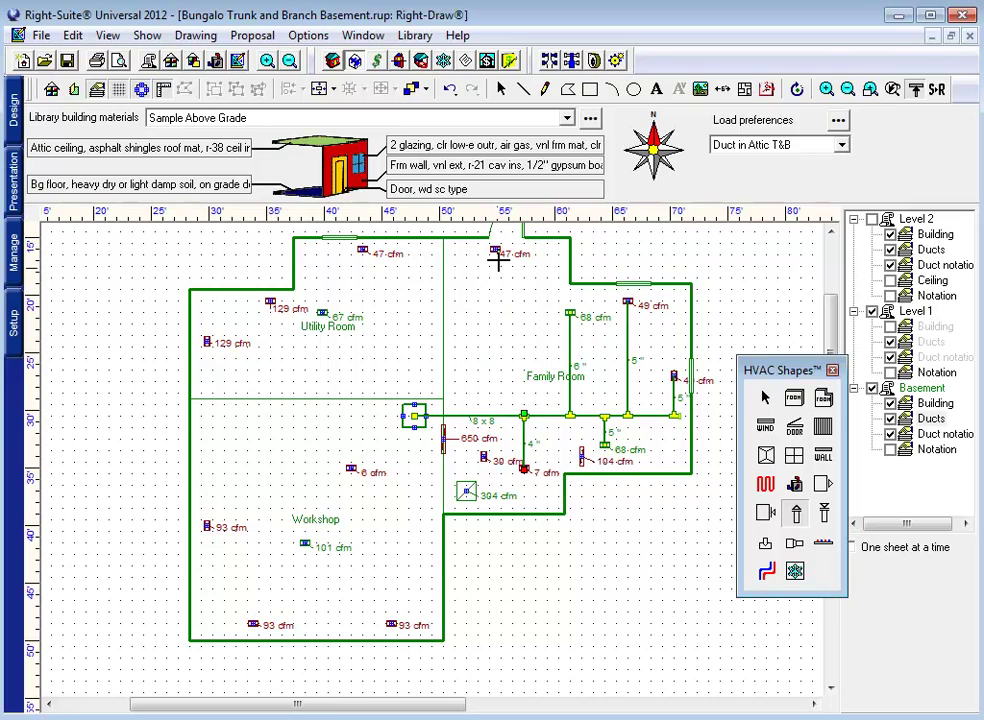
click(494, 250)
click(494, 420)
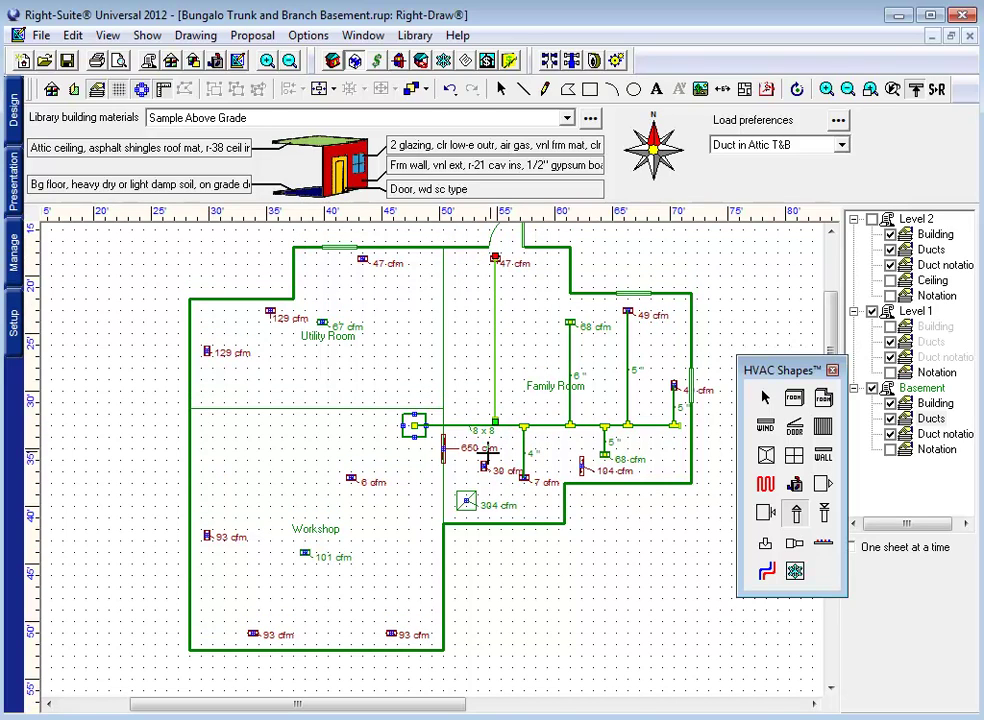
click(484, 466)
click(484, 426)
Step: Extend the trunk west to the wall and branch it to the 93 and 129 cfm registers
click(403, 426)
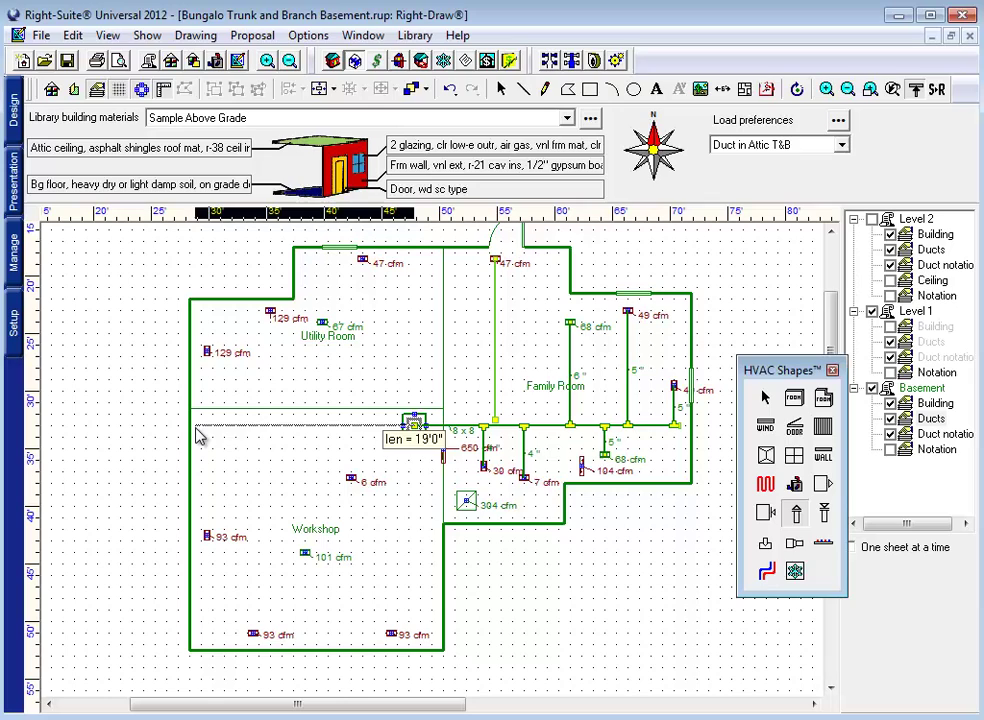
click(193, 426)
click(206, 536)
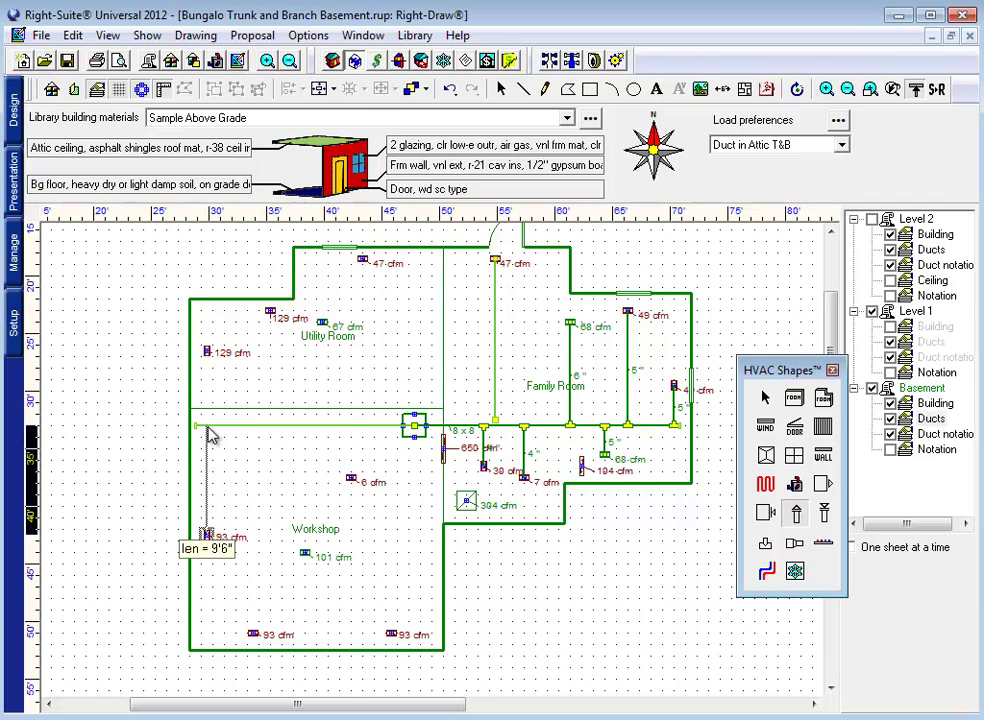
click(206, 426)
click(207, 354)
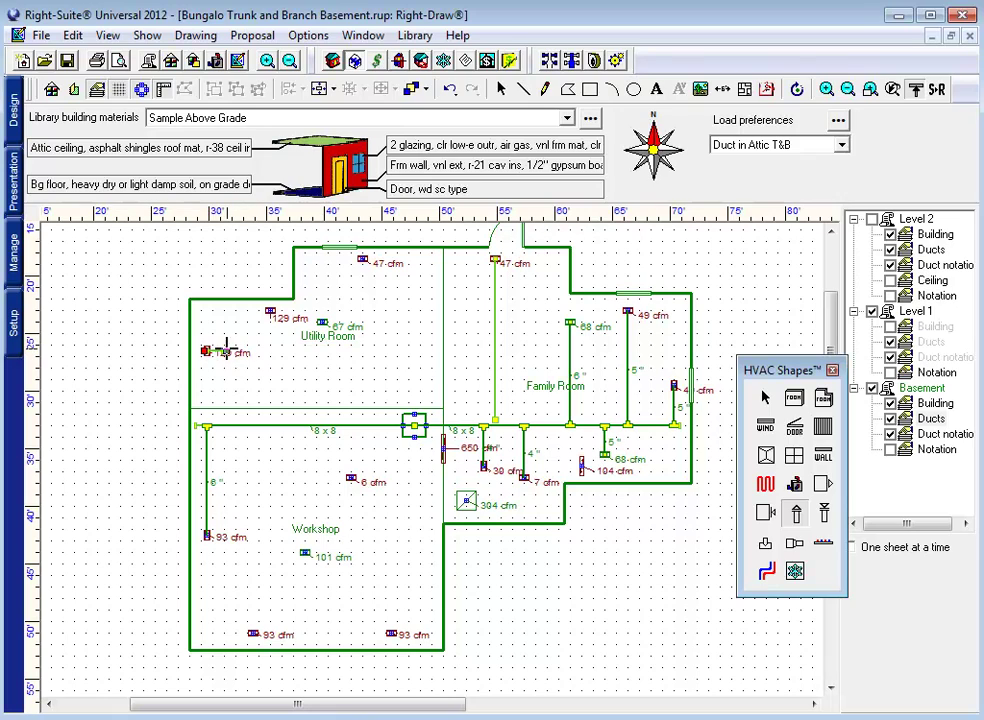
click(224, 426)
Step: Connect the bottom 93, other 129, 101 and 8 cfm registers to the west trunk
click(253, 633)
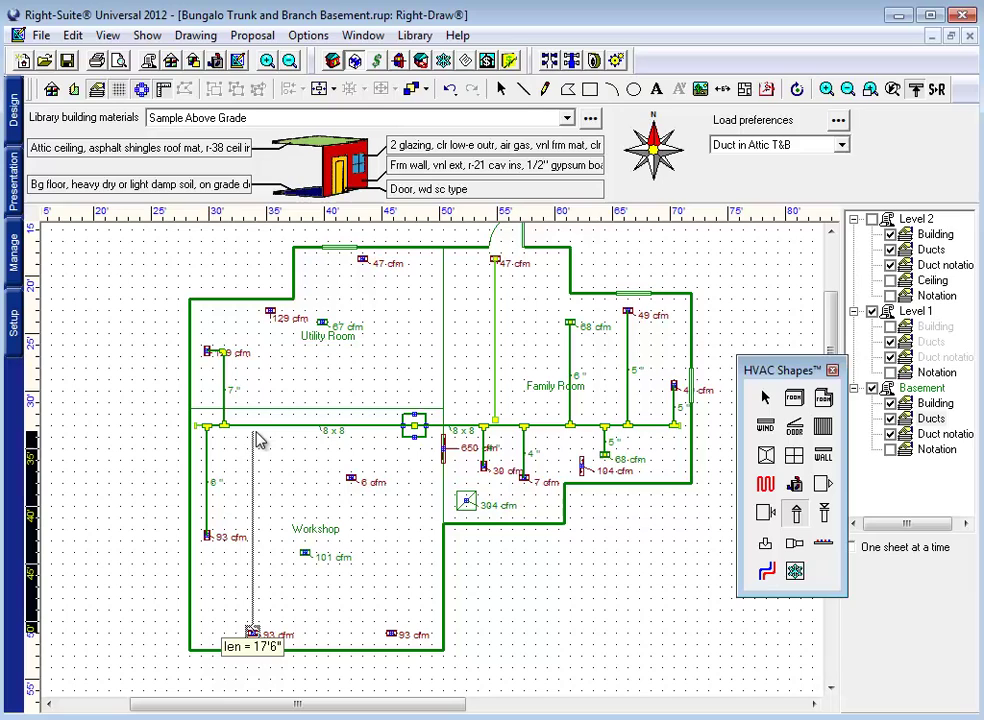
click(254, 430)
click(269, 311)
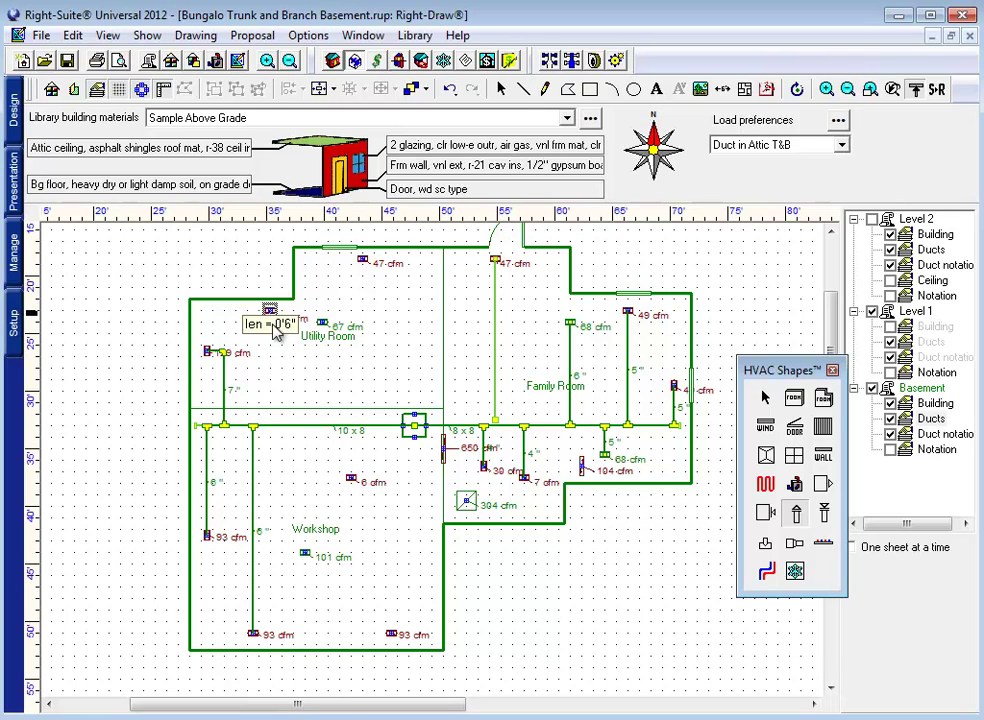
click(269, 428)
click(304, 551)
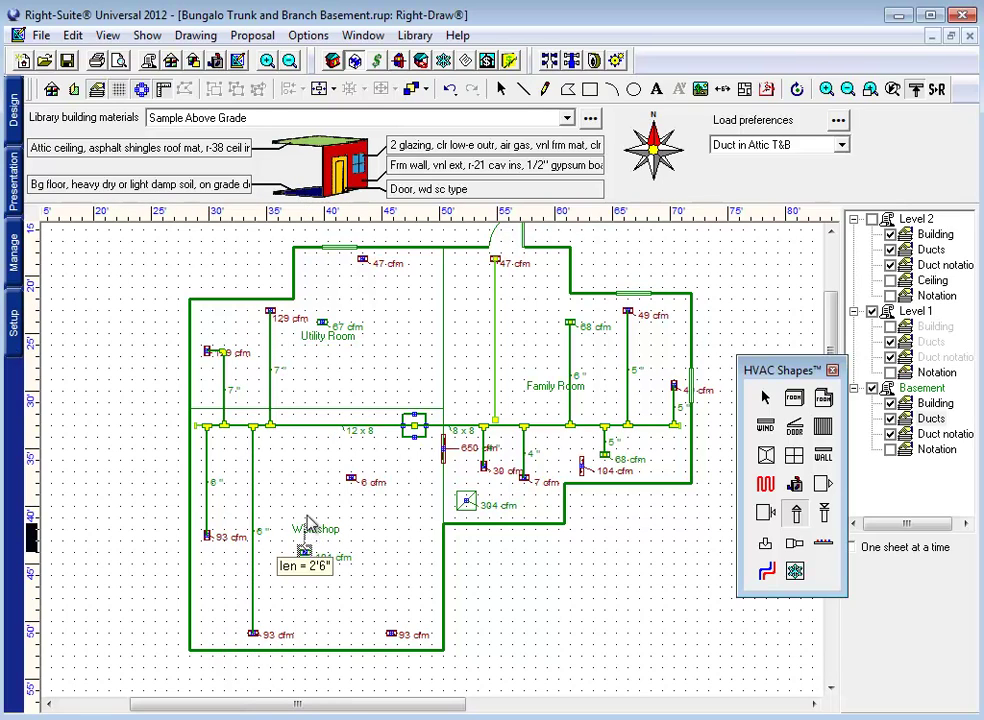
click(305, 428)
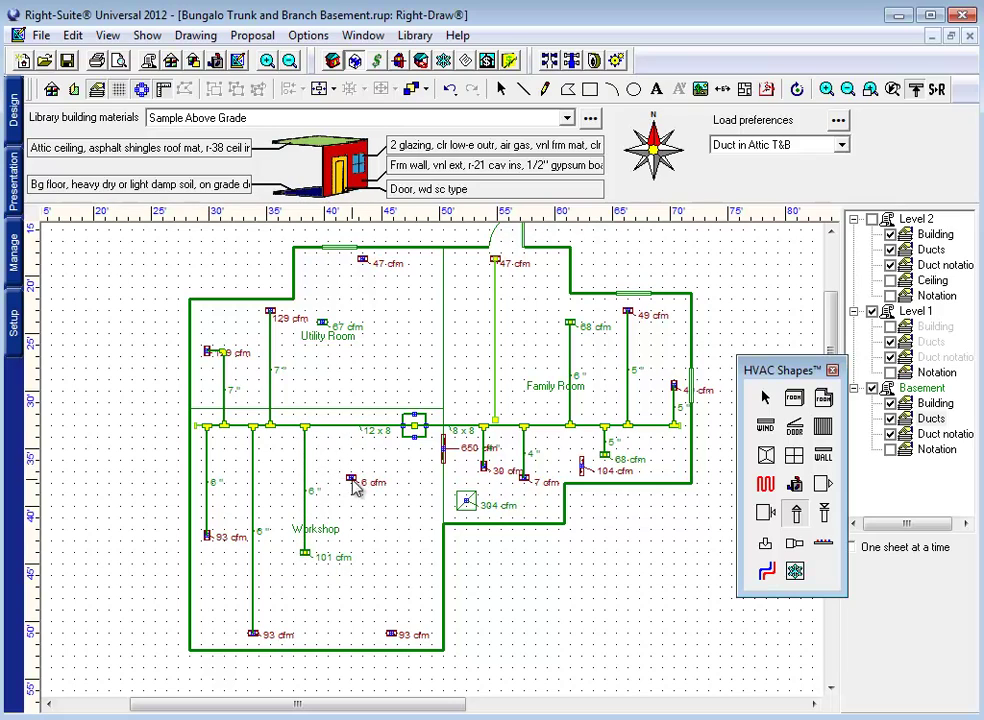
click(350, 477)
click(350, 428)
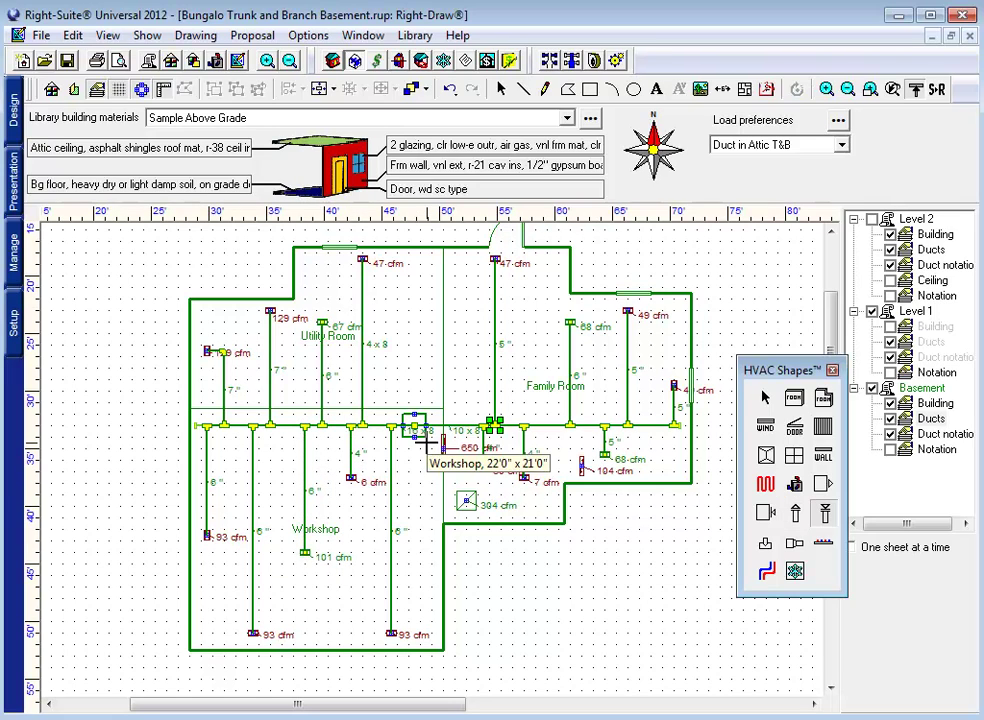
Step: Draw a bent duct from the trunk fitting to the 104 cfm register and a 304 cfm branch
key(Escape)
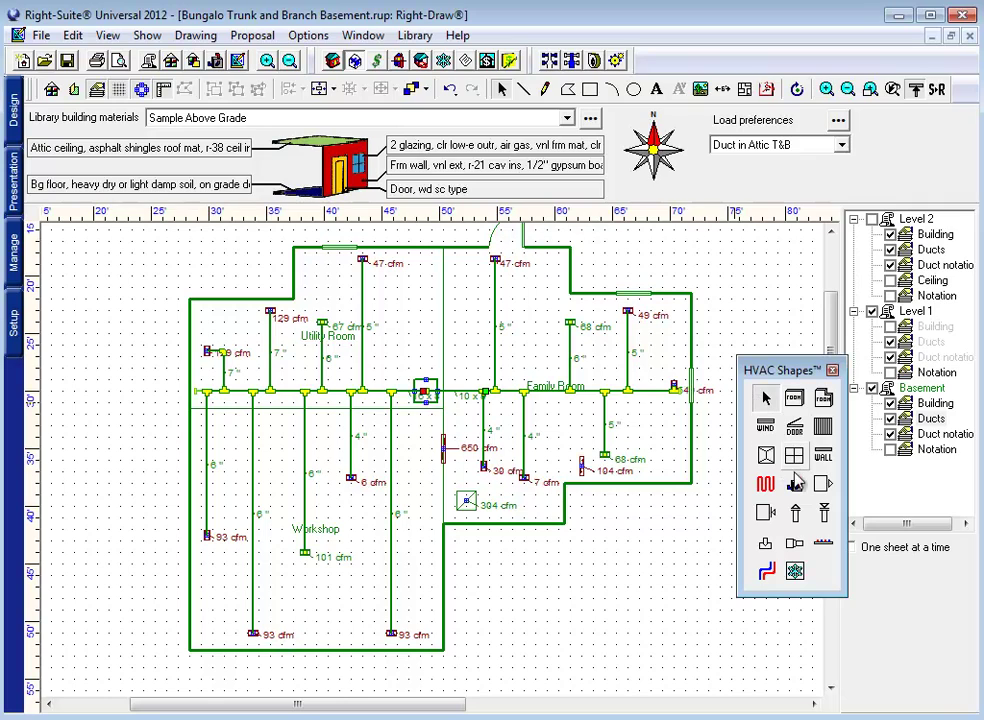
click(825, 514)
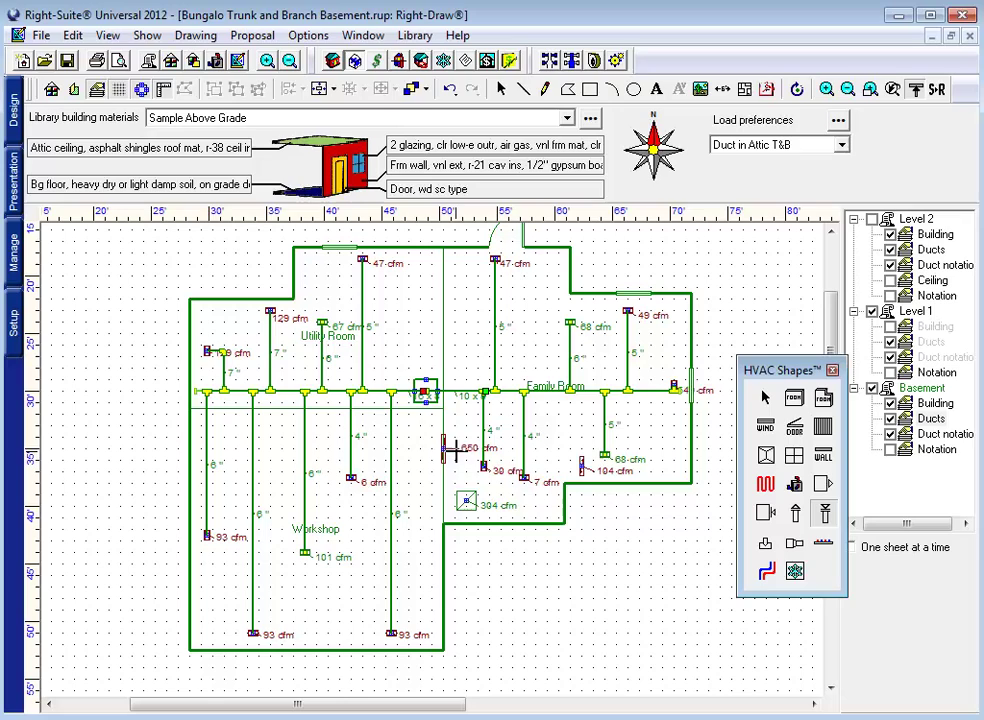
click(425, 395)
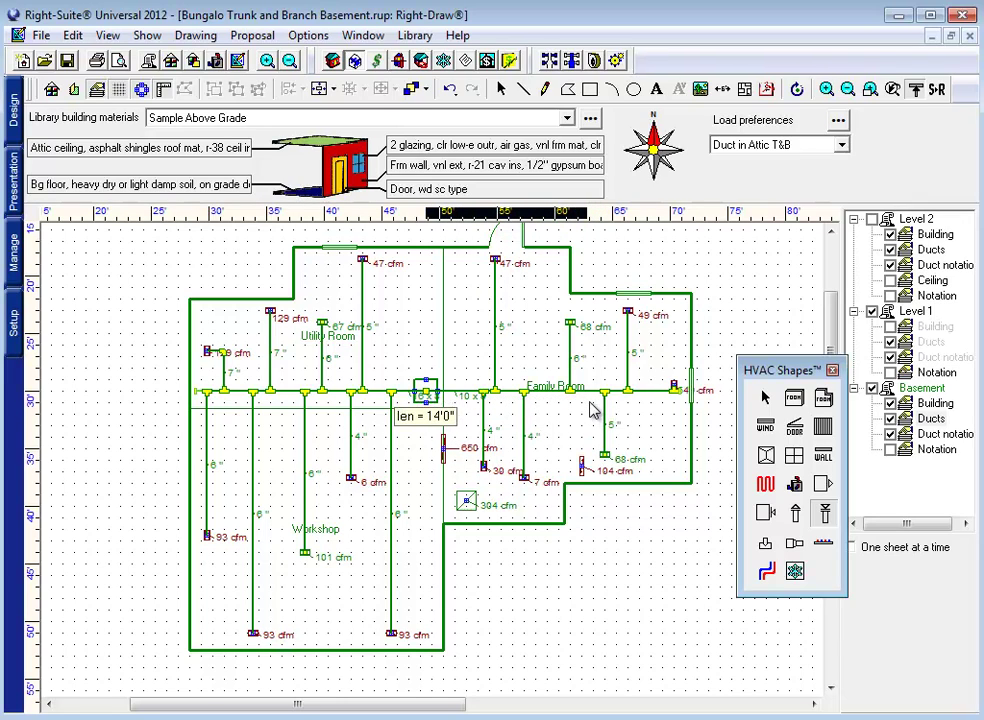
click(589, 403)
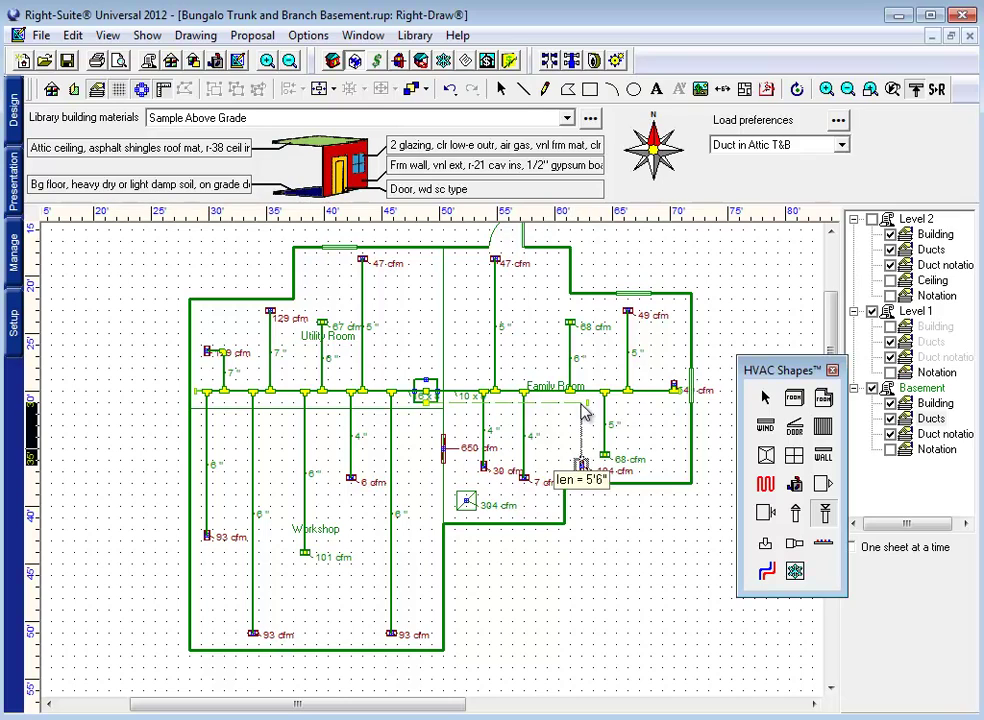
click(583, 465)
click(466, 499)
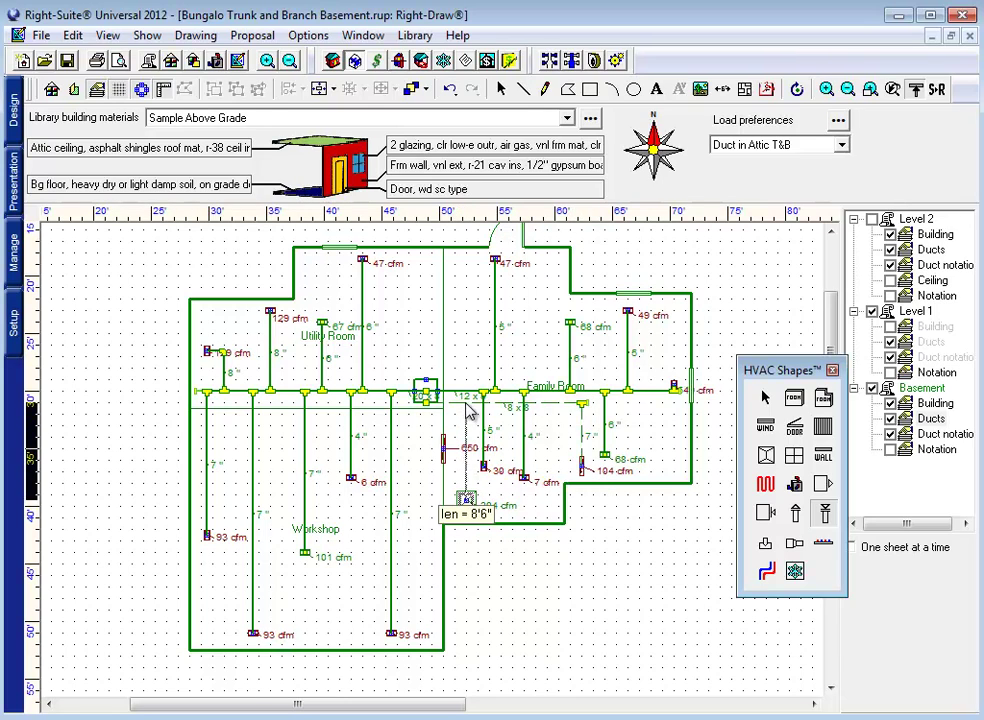
click(466, 403)
Step: Shift the 304 cfm register and its duct slightly right, then select the 104 cfm terminal
click(767, 398)
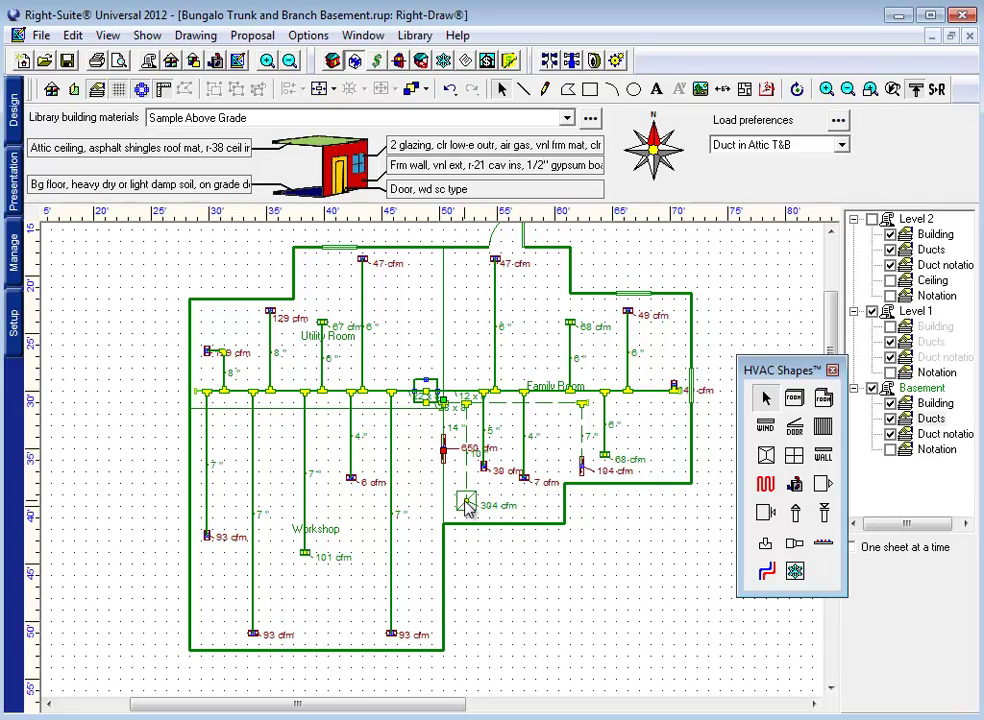
drag(468, 502, 498, 502)
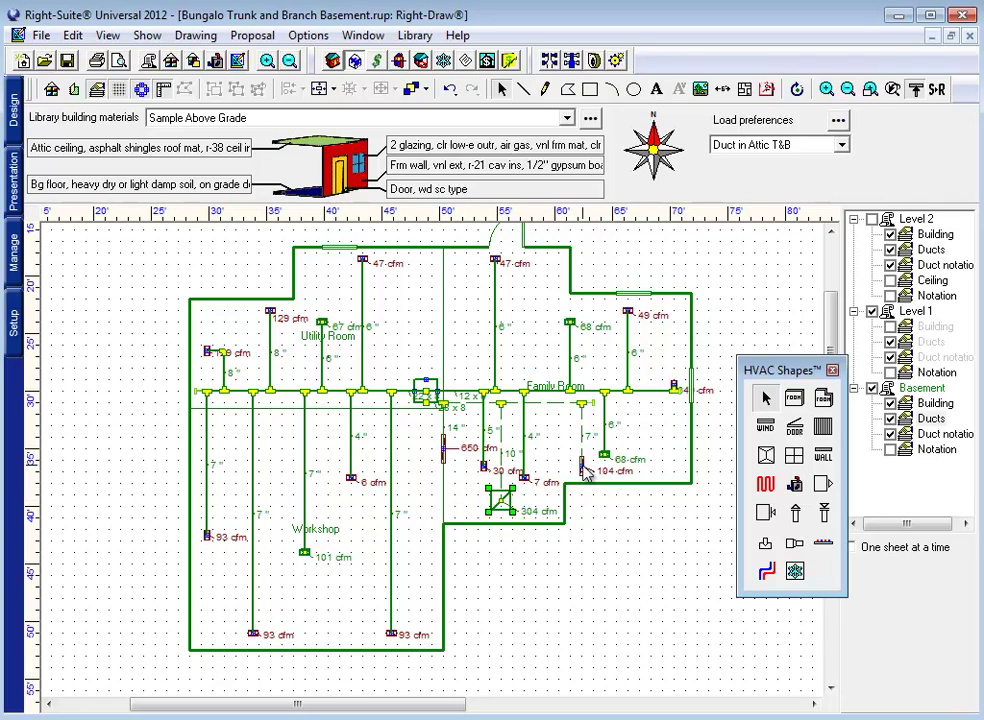
click(581, 465)
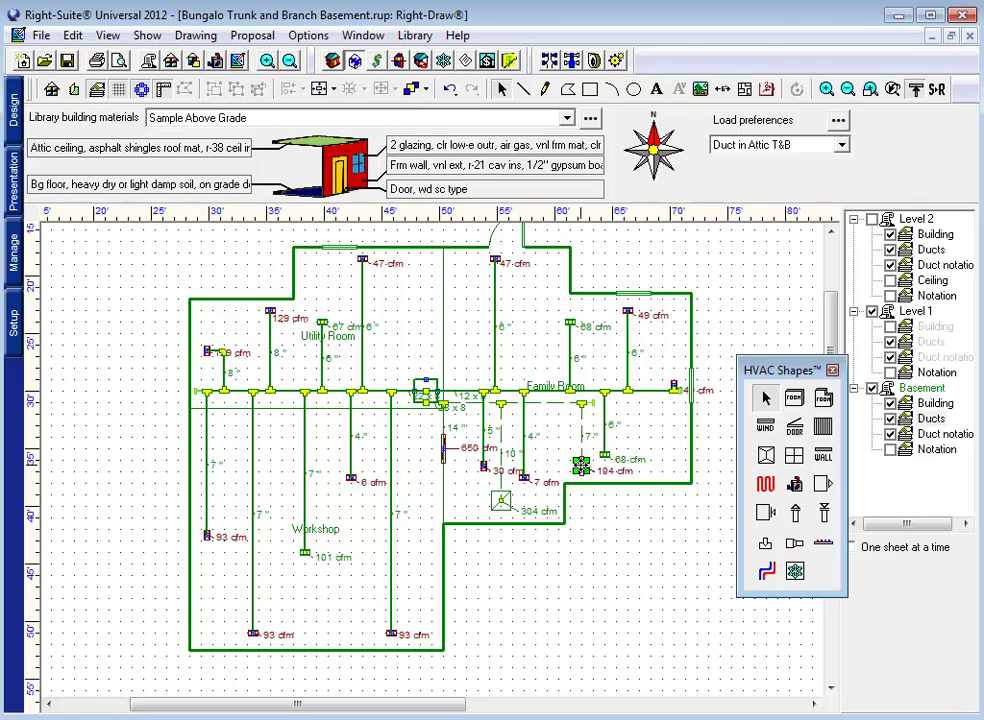
scroll(437, 450, up, 2)
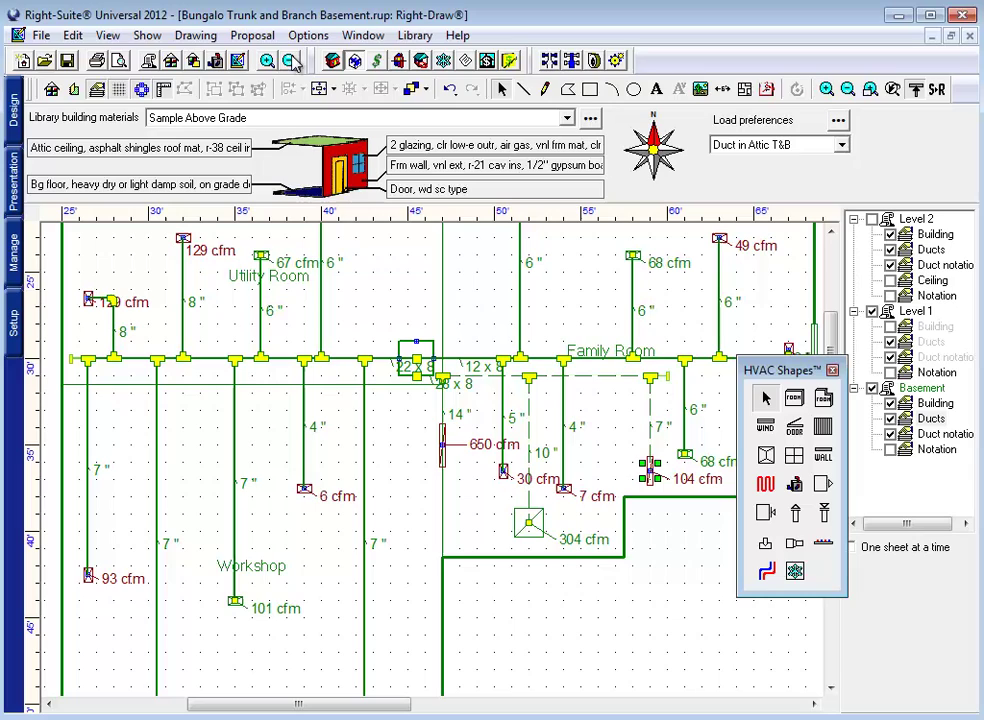
Step: Hide the Level 1 layers and select the 650 cfm, 7" and 14" return fittings
click(443, 450)
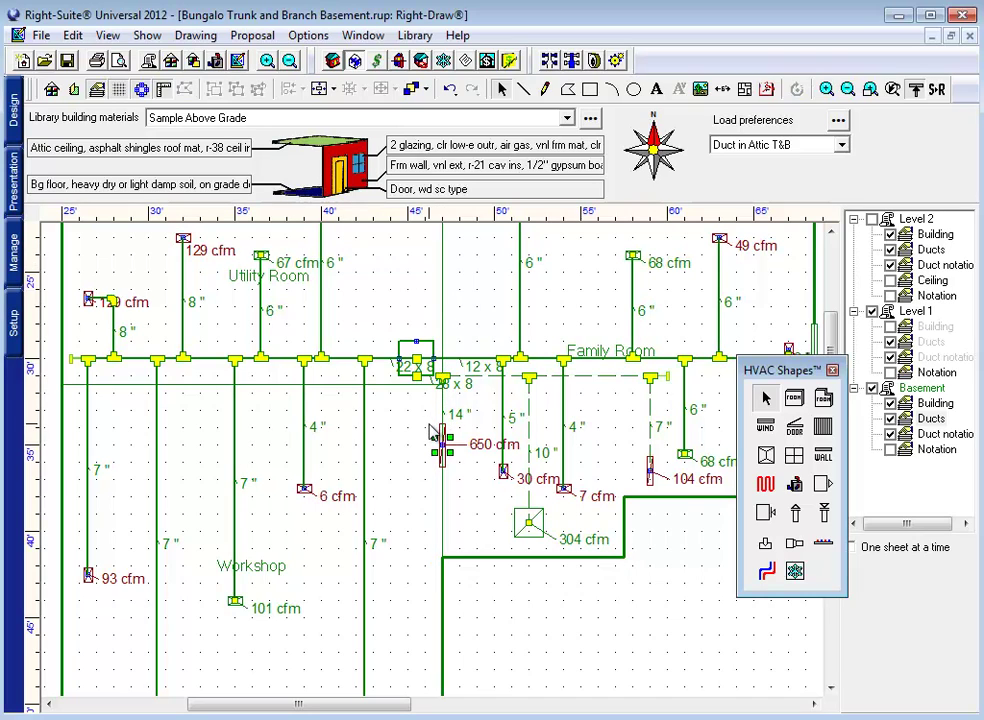
click(873, 313)
click(650, 468)
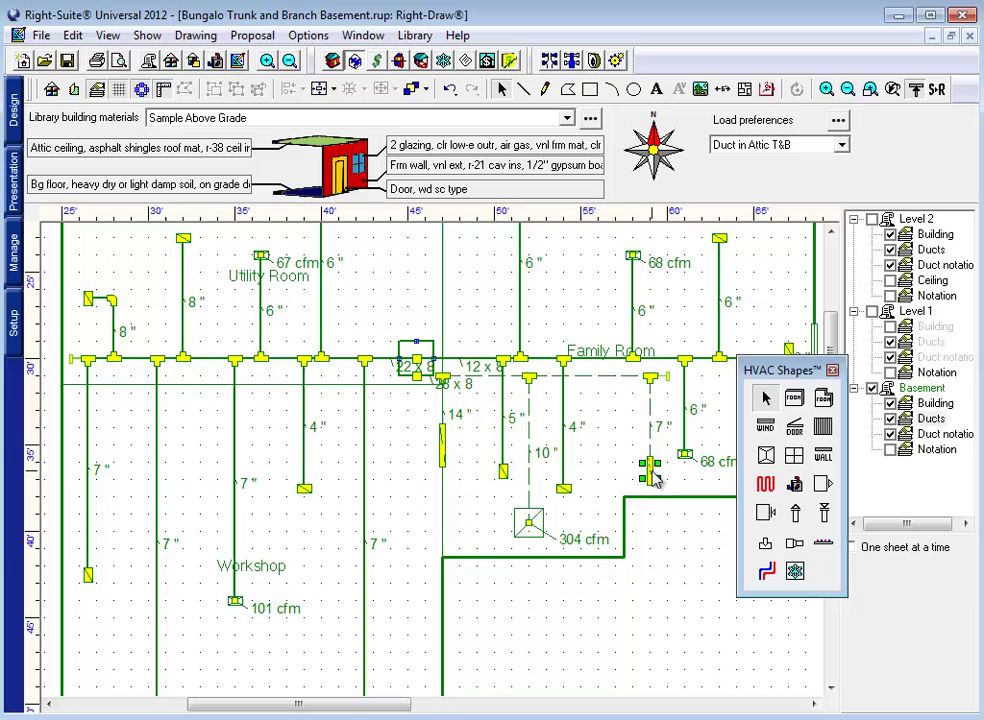
click(441, 447)
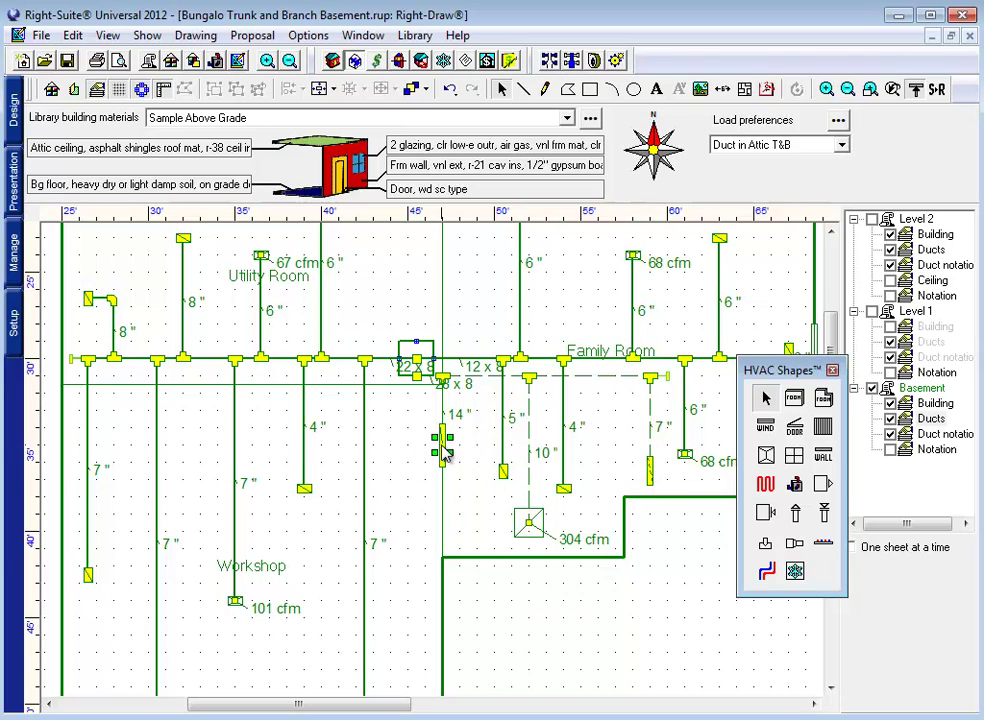
click(650, 470)
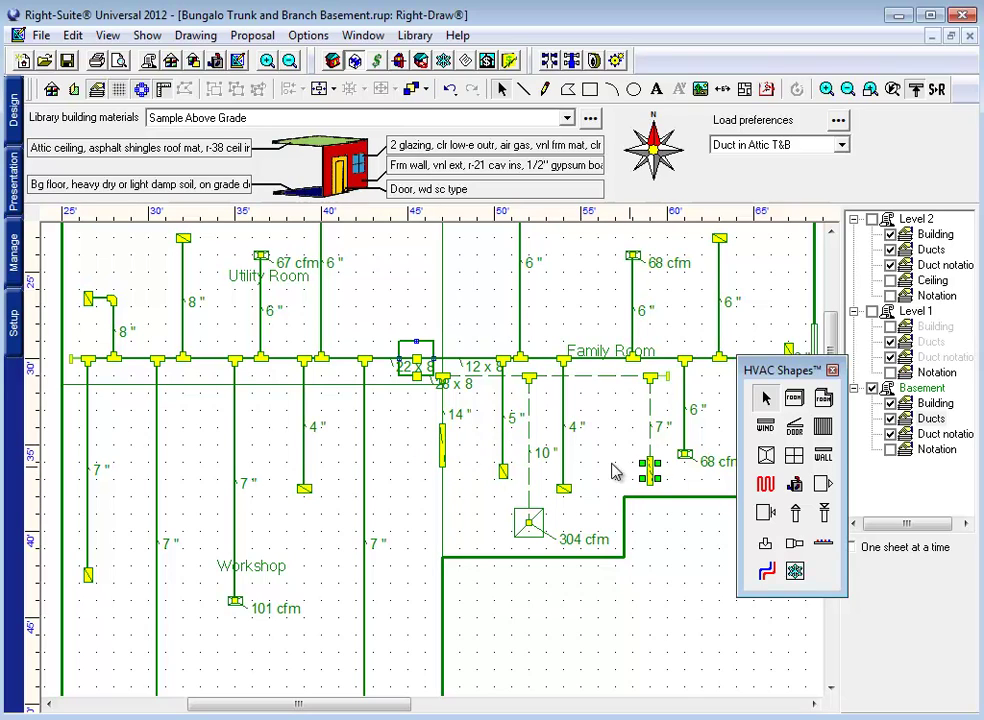
click(442, 446)
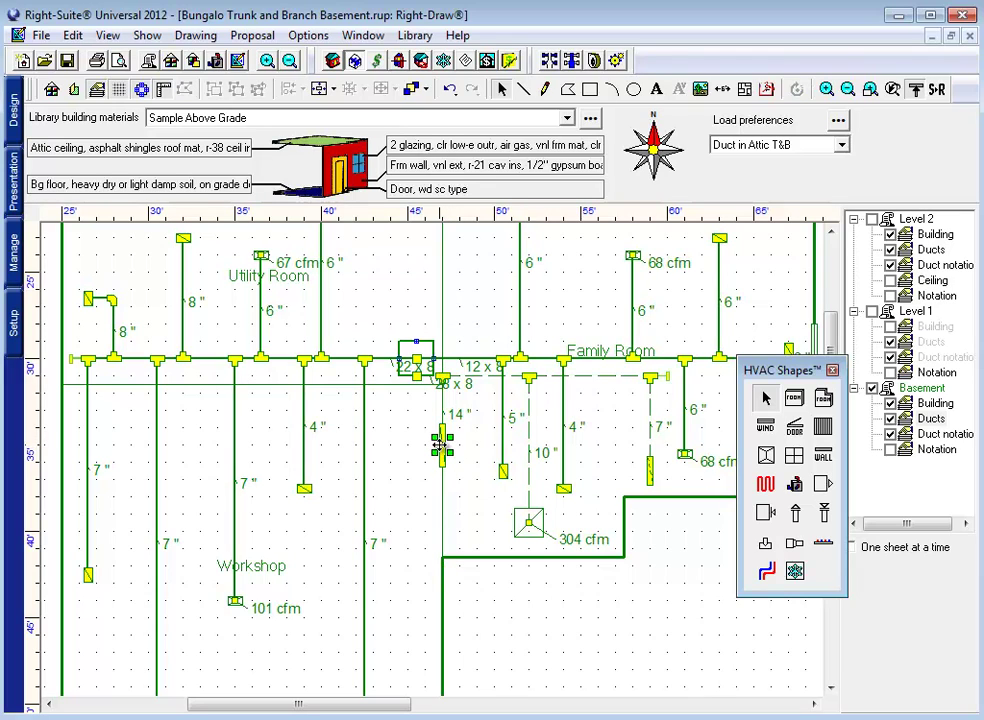
Step: Make the 14" return fitting a riser with 6 ft vertical length and 7A stud-cavity fitting 1
double_click(442, 447)
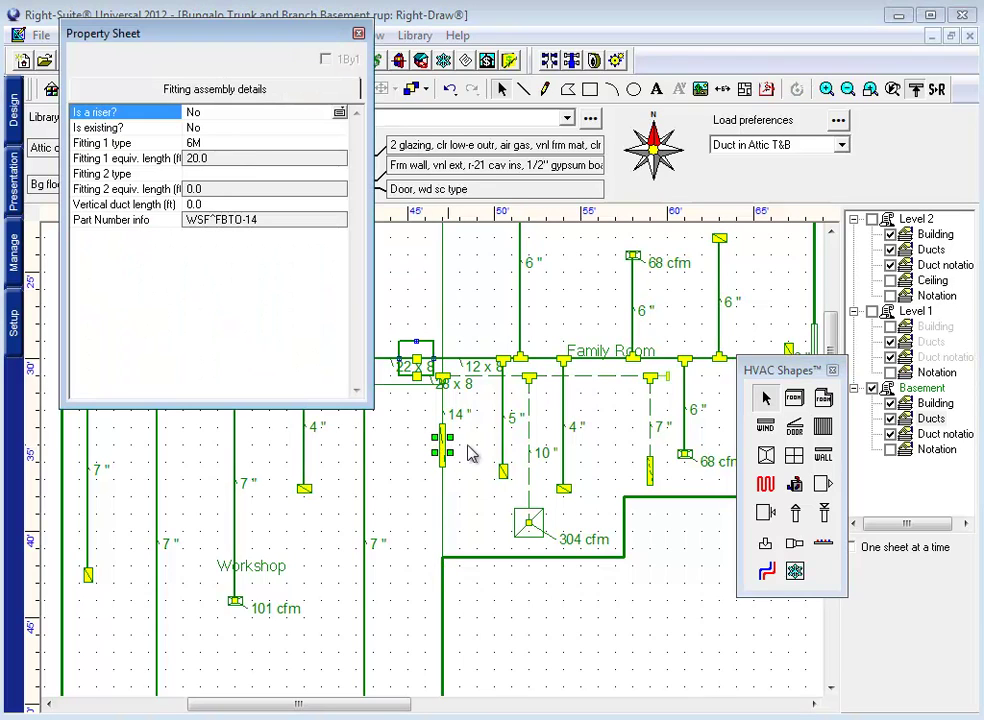
click(204, 116)
click(192, 143)
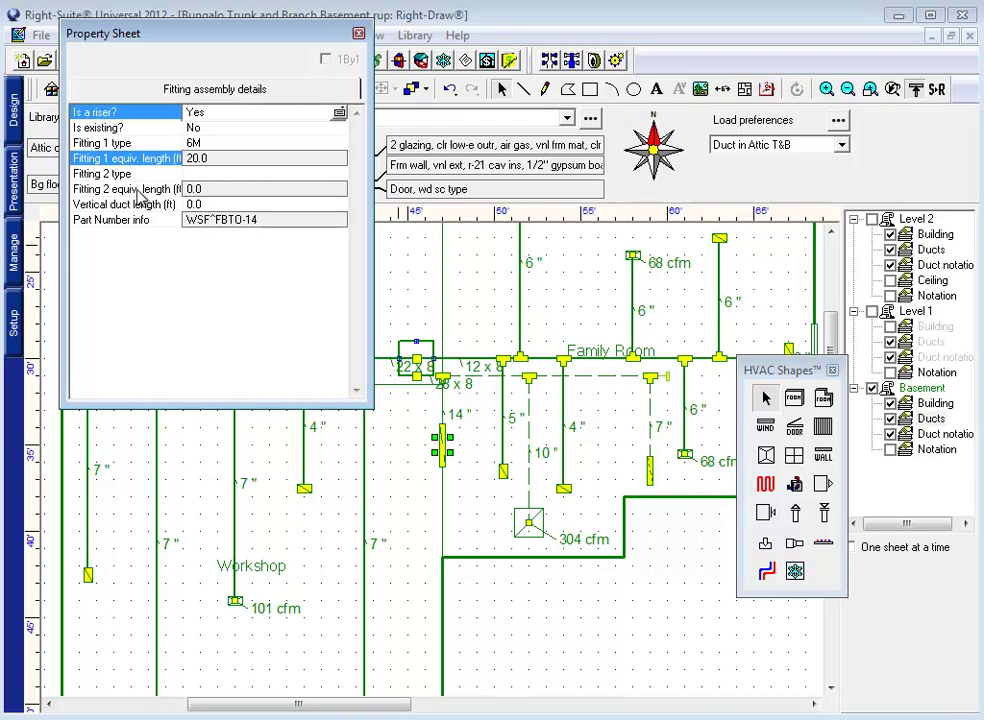
click(214, 204)
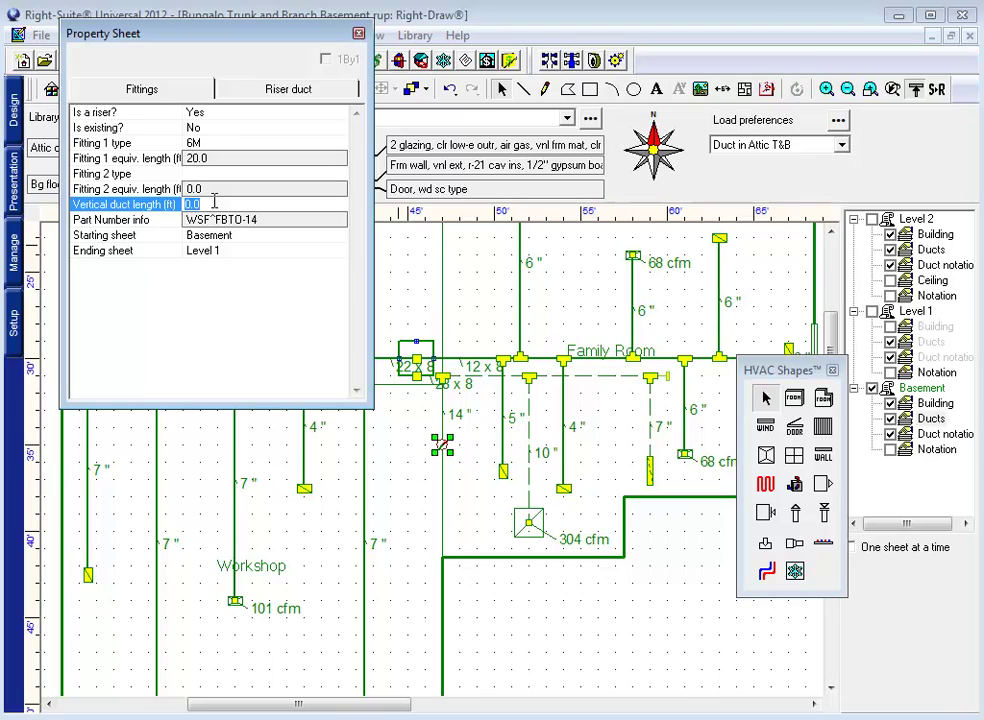
text(6)
click(135, 191)
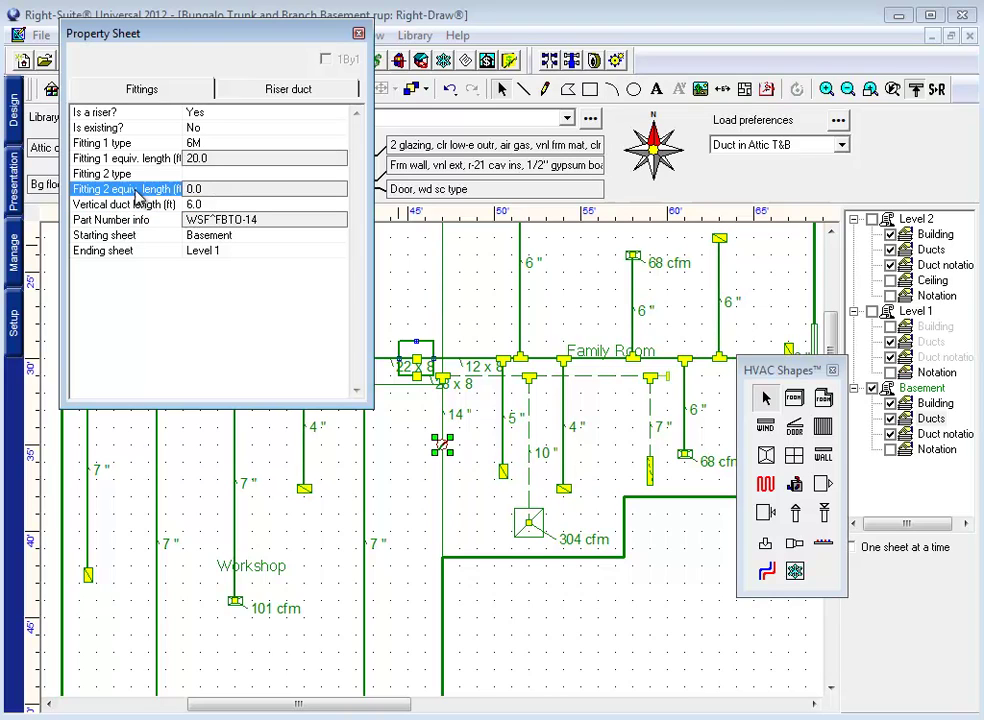
click(200, 145)
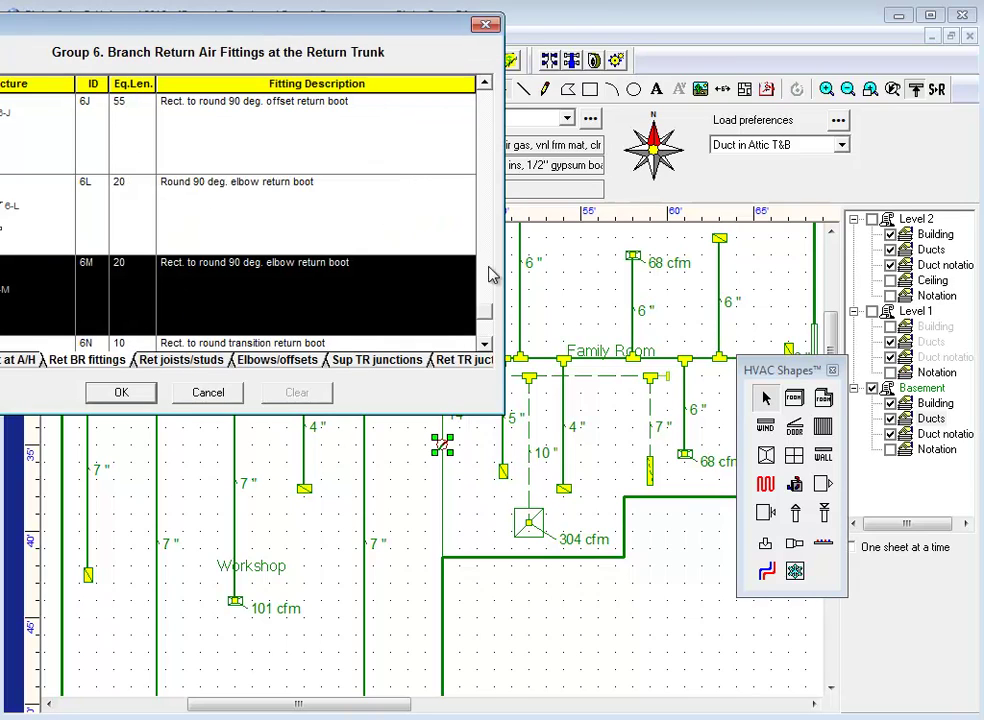
scroll(488, 316, down, 1)
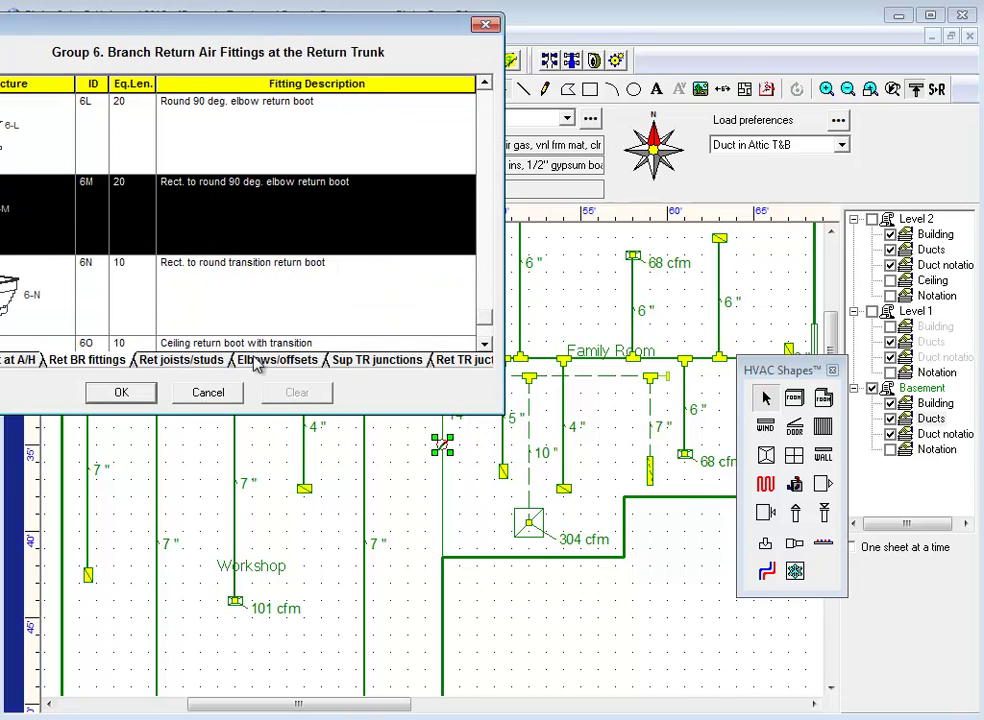
click(190, 359)
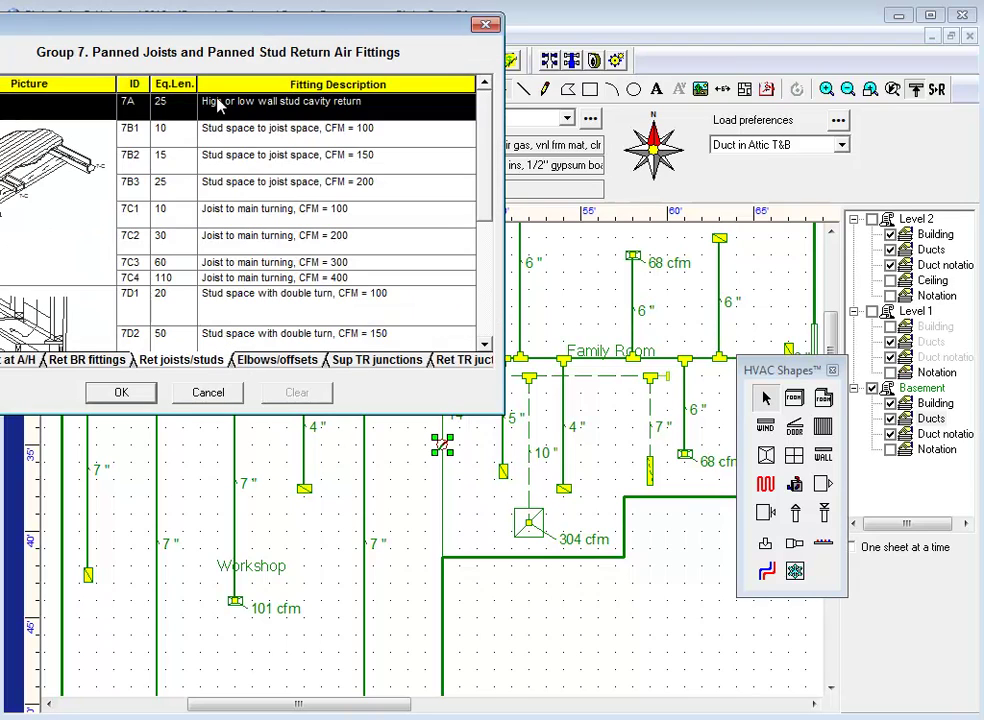
click(121, 392)
click(207, 176)
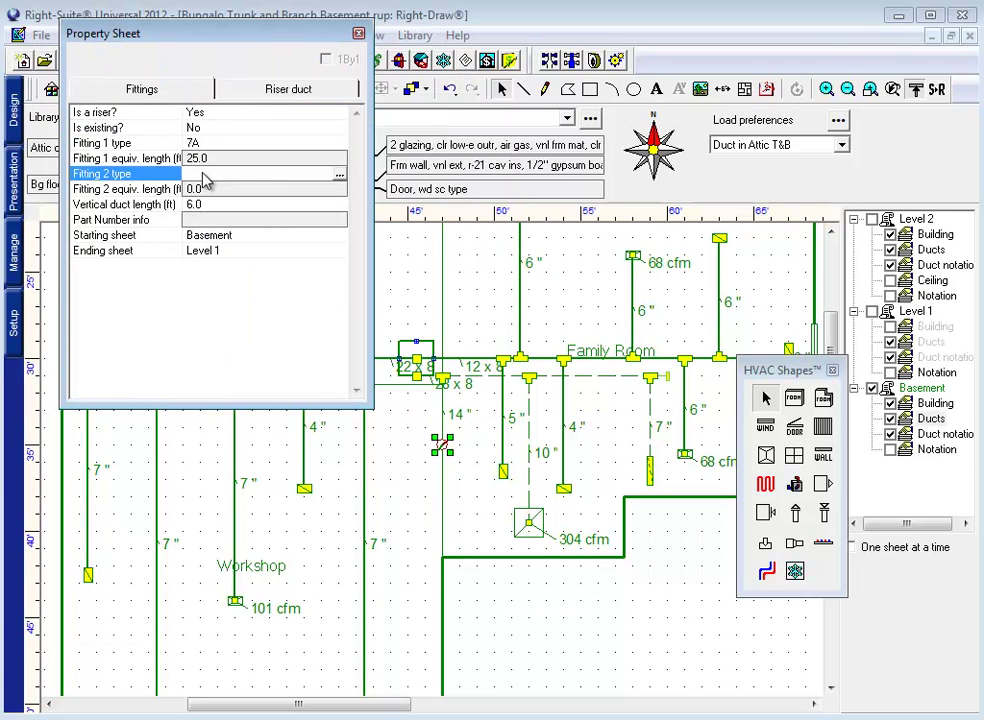
Step: Set the riser duct option to Separate duct with duct height 3 and apply
click(280, 89)
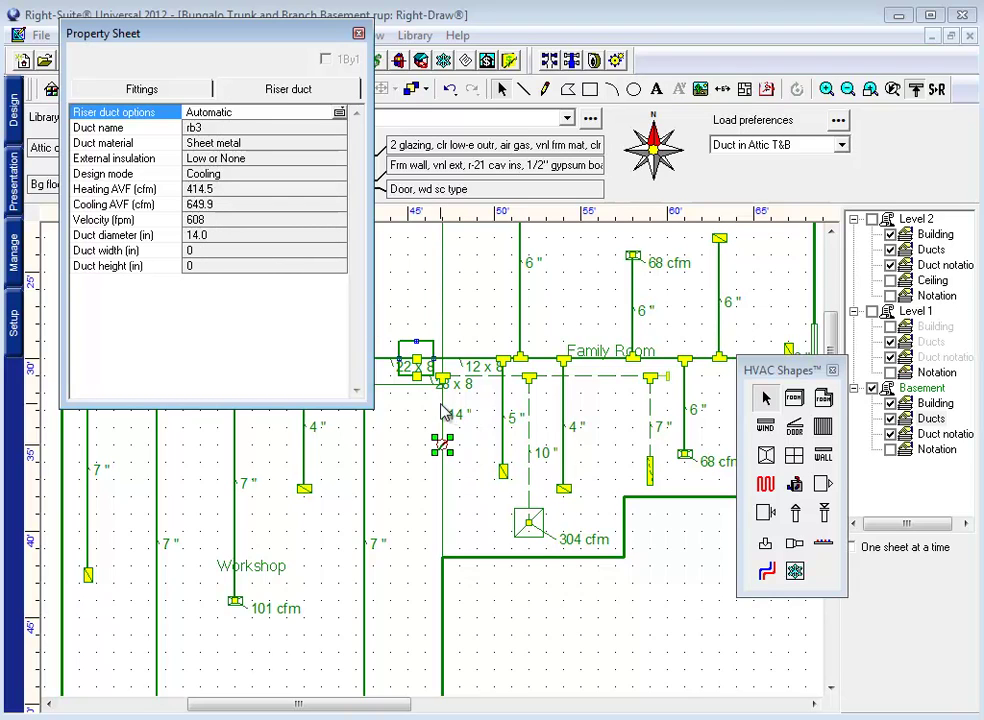
click(211, 115)
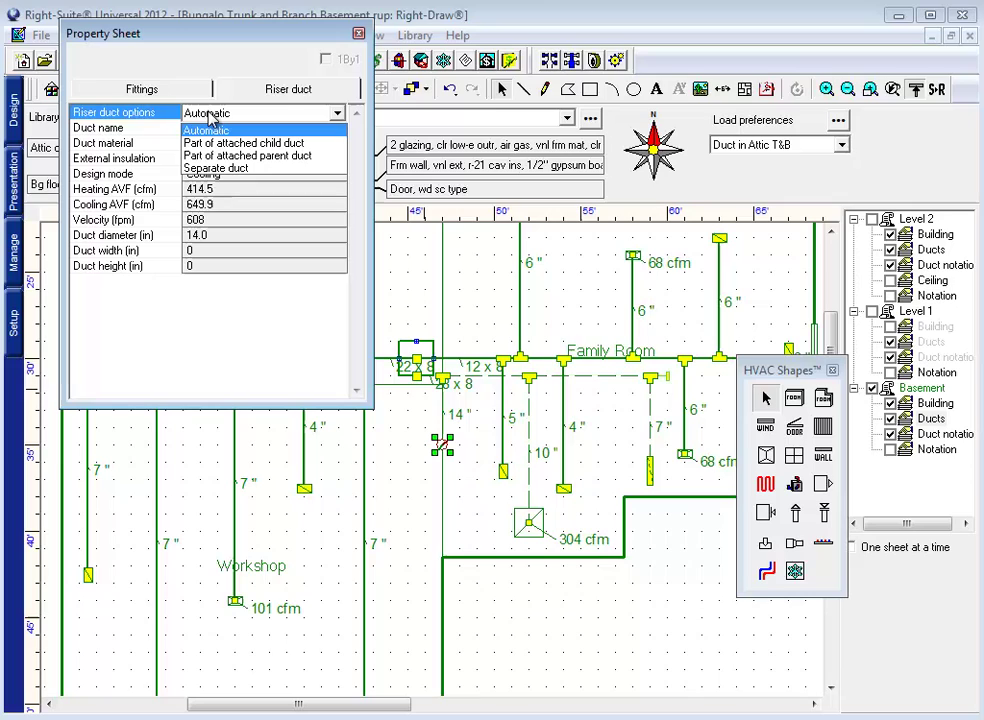
click(219, 168)
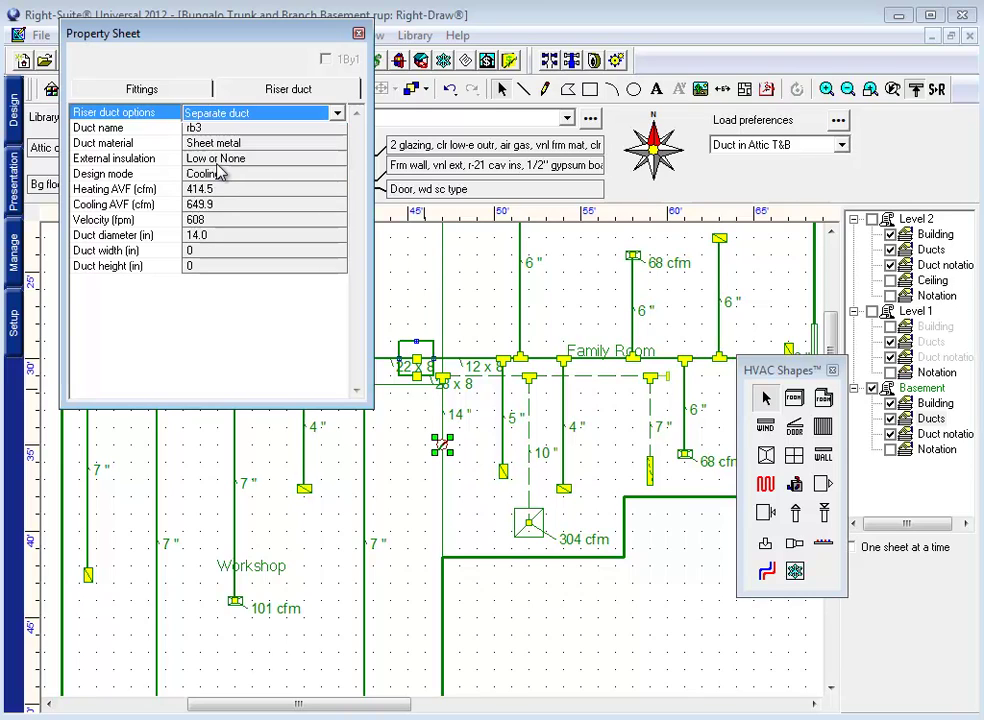
click(140, 145)
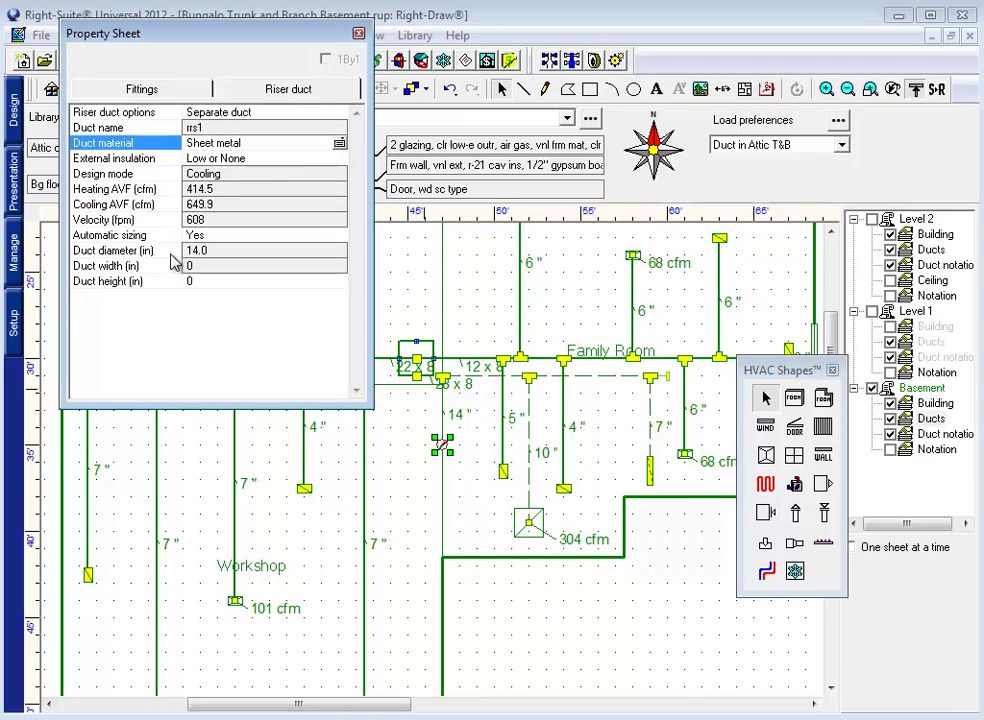
click(200, 283)
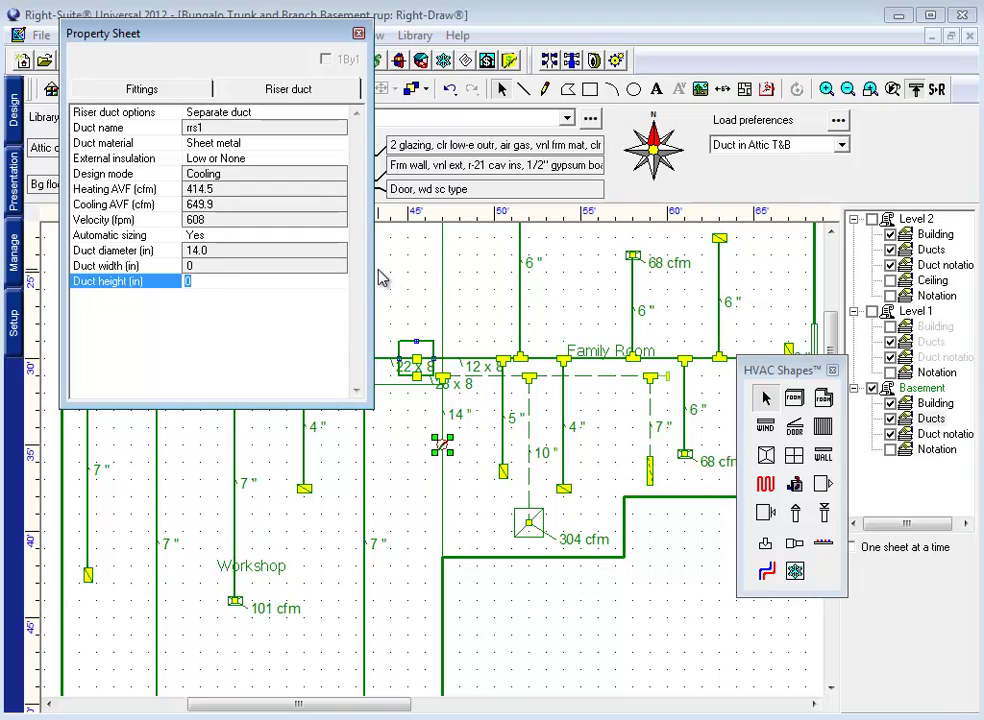
text(3)
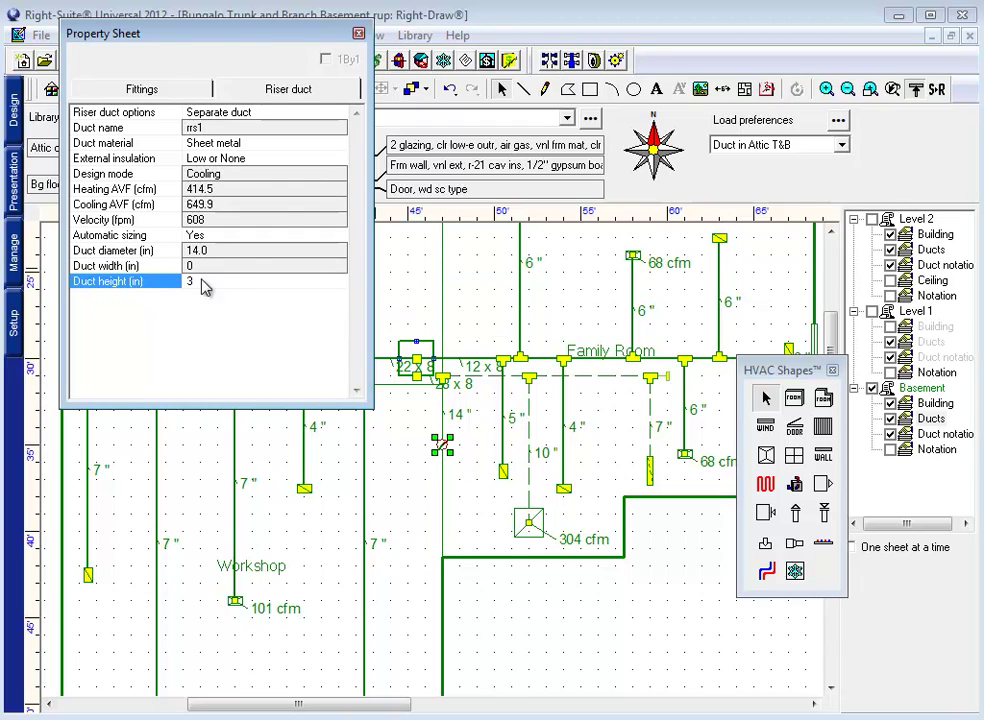
click(649, 468)
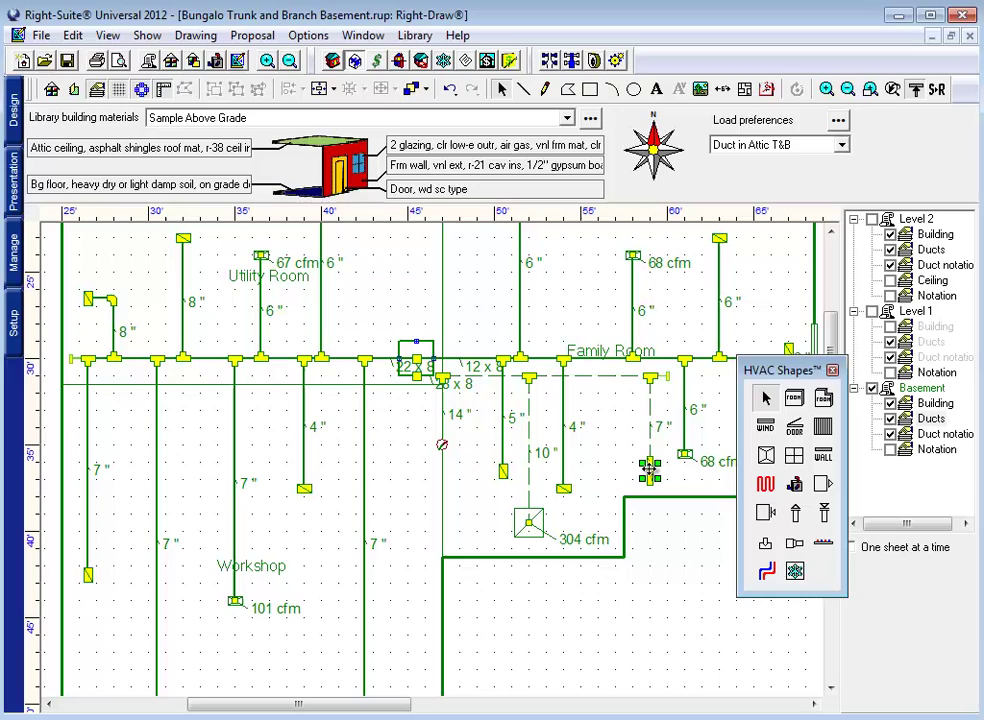
Step: Mark the 7" return fitting as a riser with a 6 ft vertical duct length
double_click(649, 468)
click(216, 114)
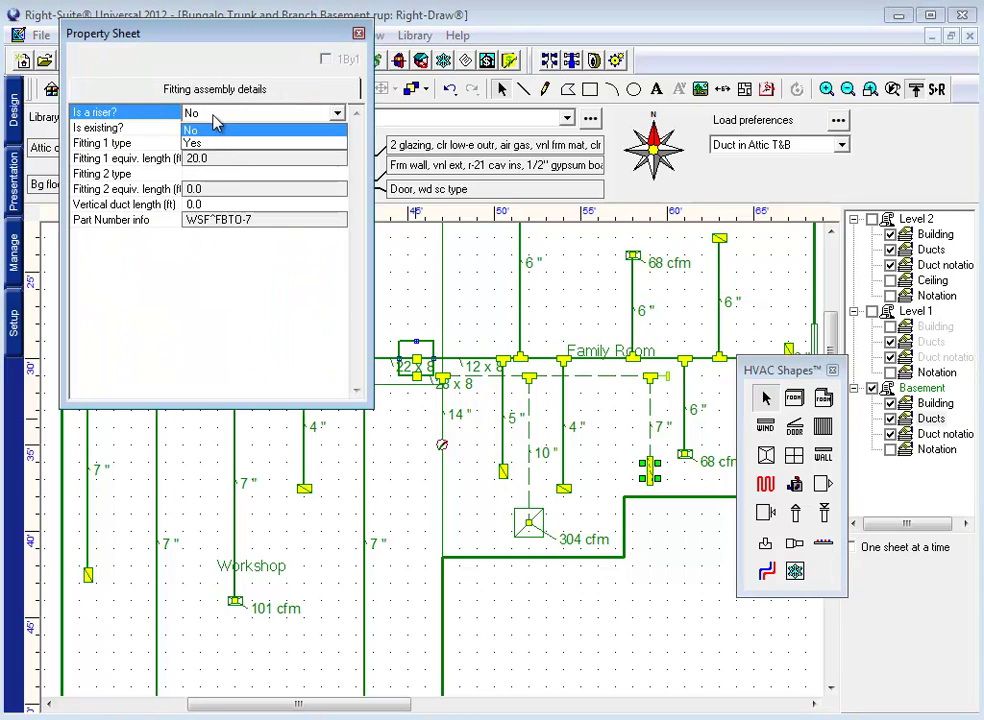
click(192, 143)
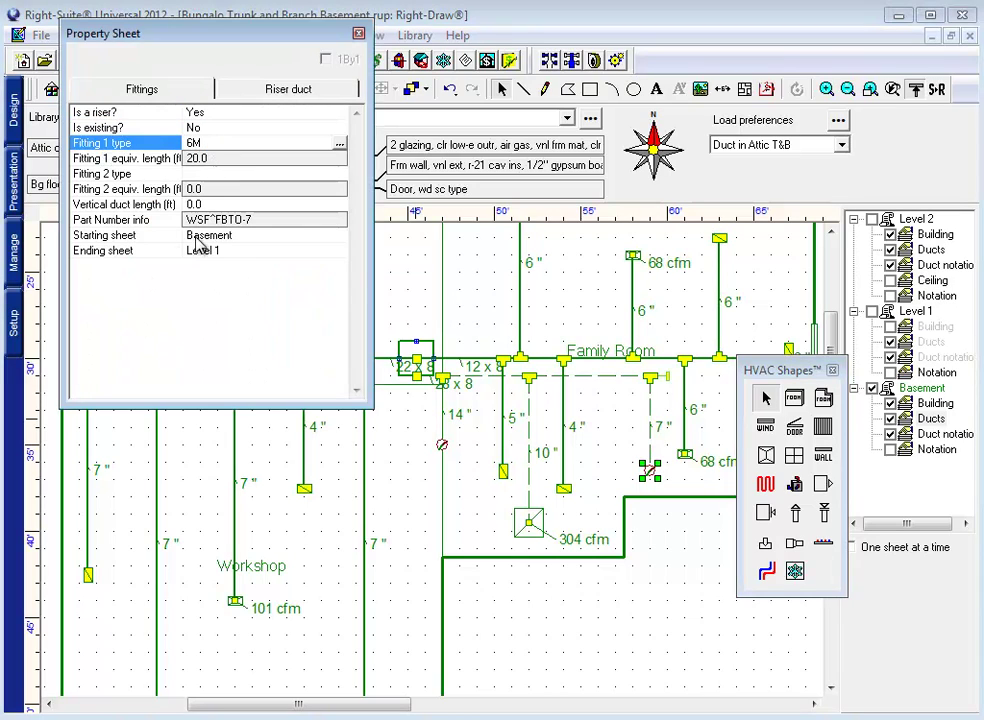
click(199, 206)
click(312, 203)
text(6)
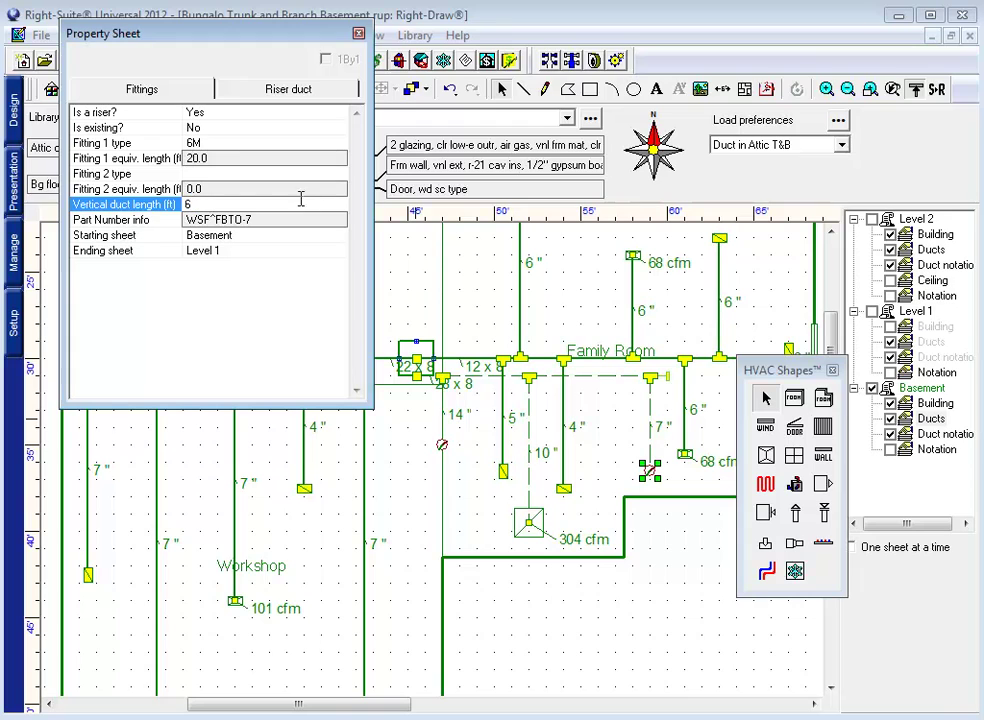
key(Return)
Step: Choose the riser's fitting type from the catalogue and set the riser duct to Separate duct
click(148, 88)
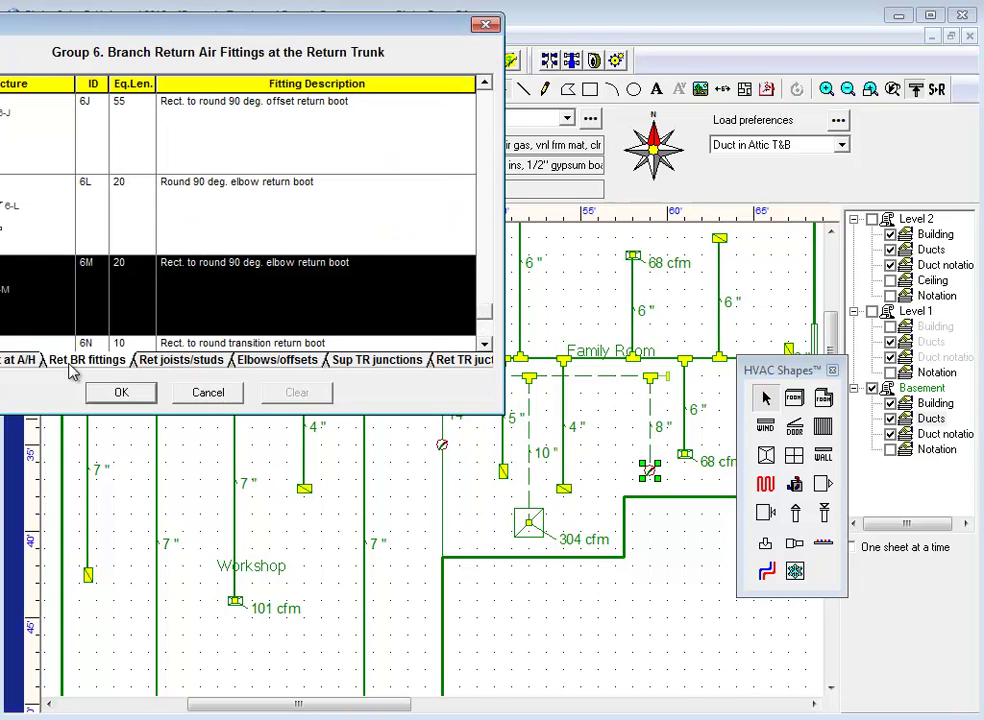
click(199, 360)
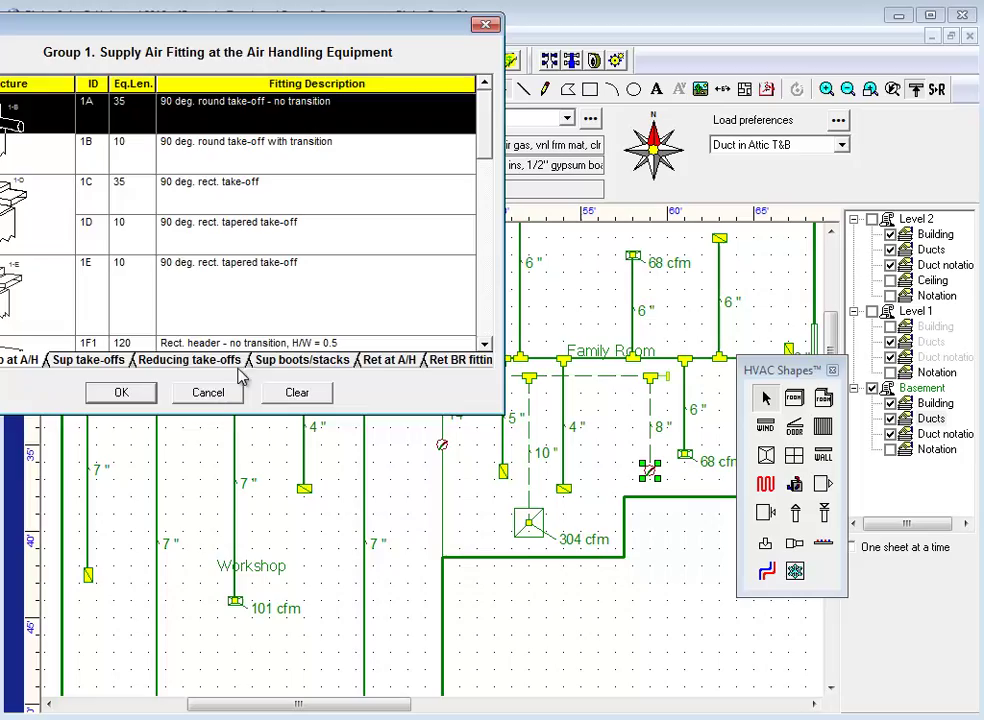
double_click(108, 90)
click(230, 112)
click(224, 171)
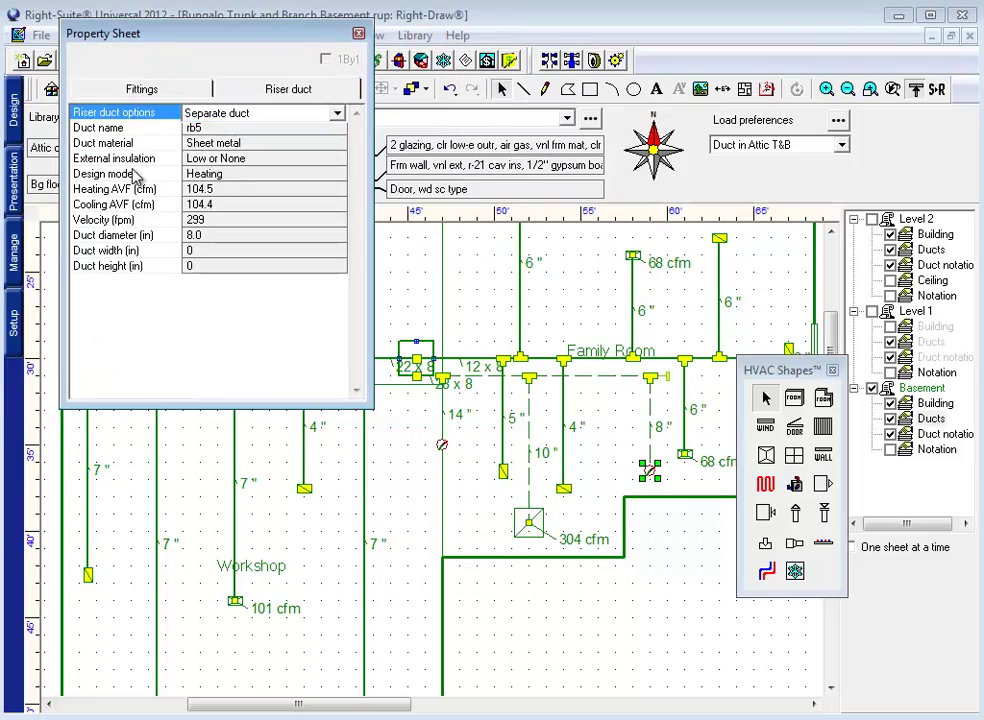